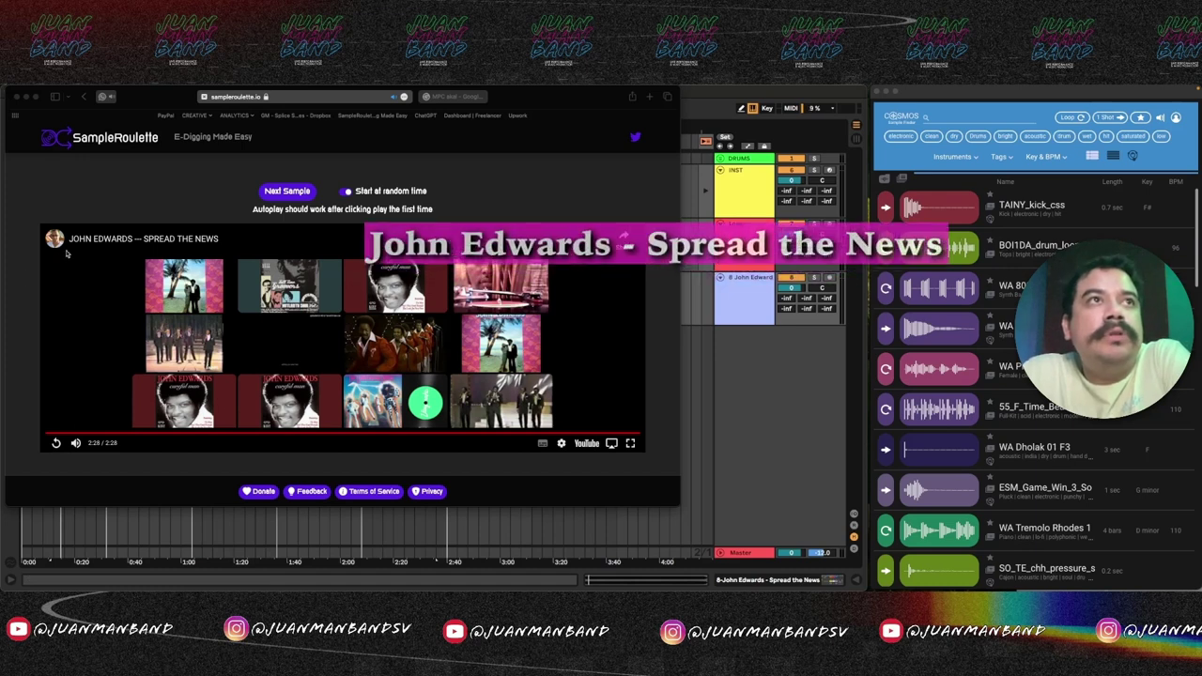
Switch to Ableton Live and add Serato Sample from the INST collection to the INST track
left_click(25, 97)
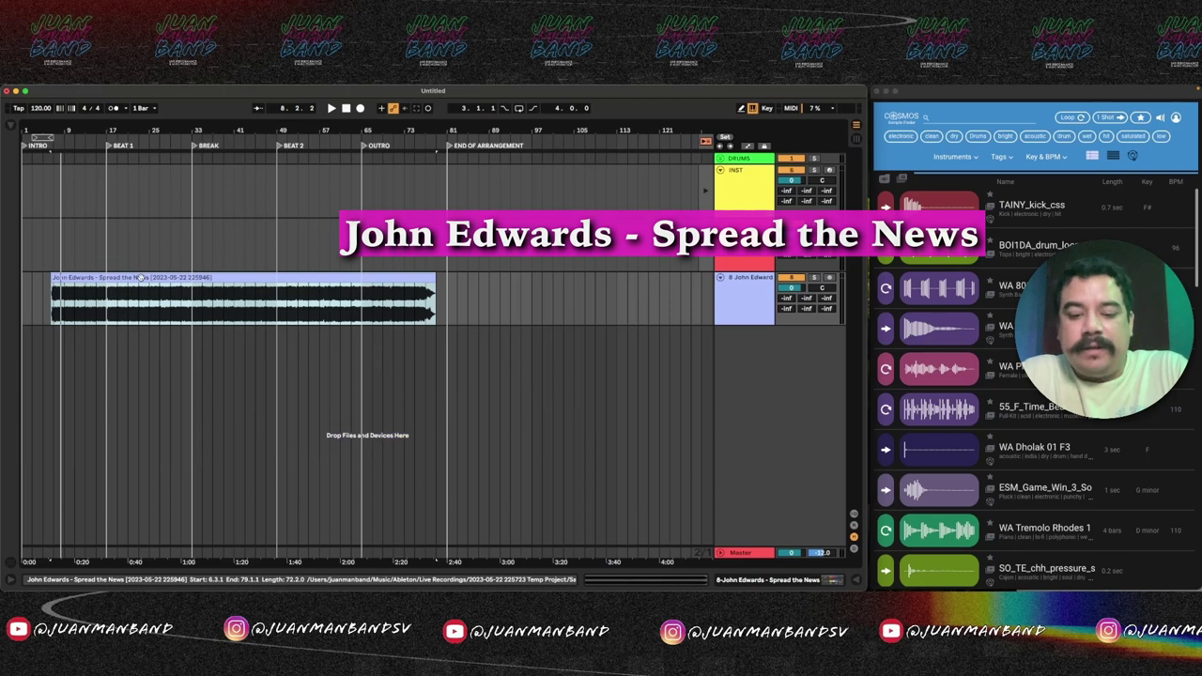
key("space")
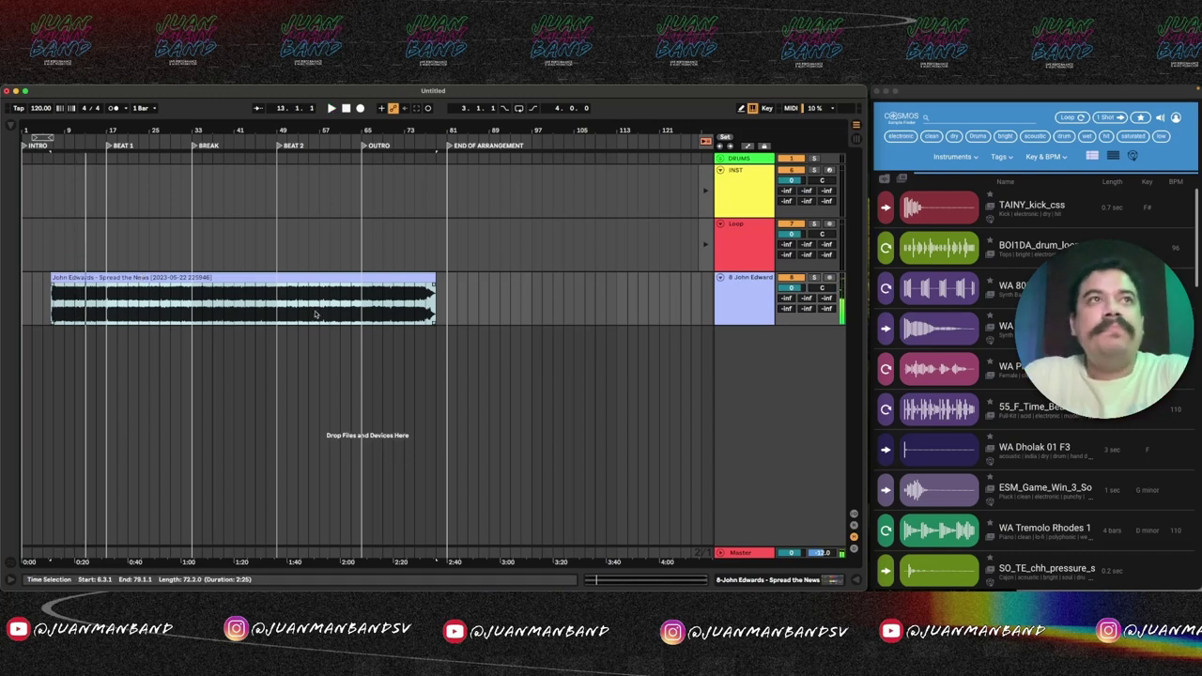
double_click(723, 189)
key("super+f")
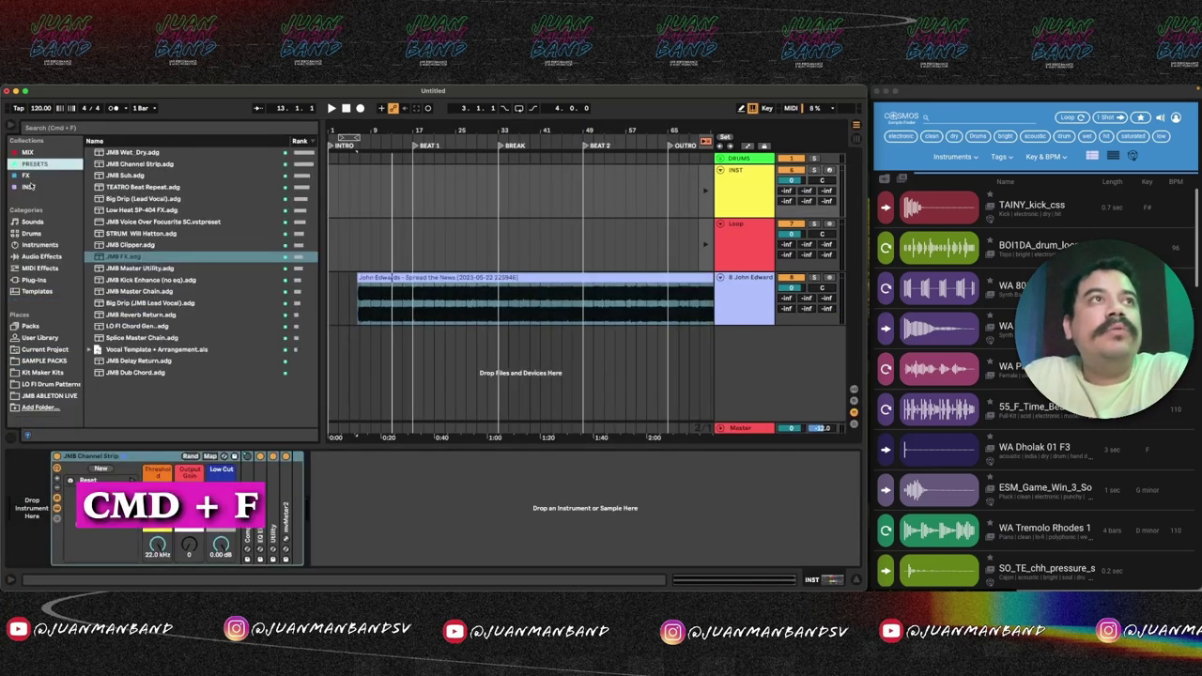
left_click(54, 189)
left_click(127, 210)
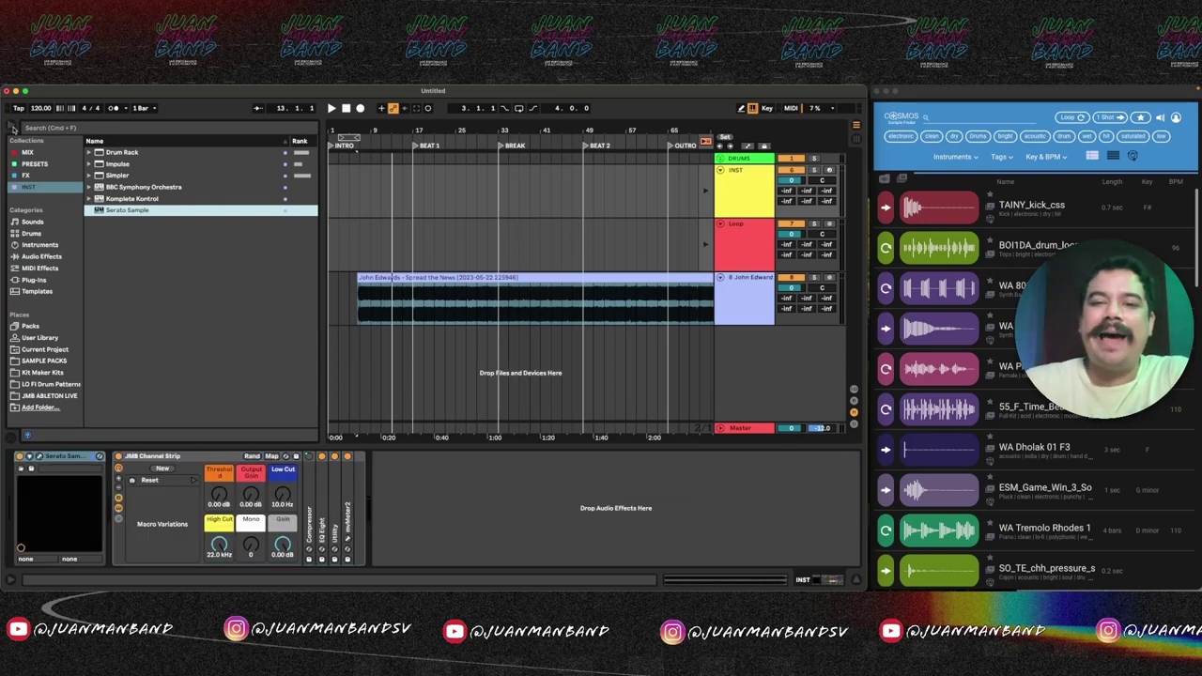
left_click(12, 125)
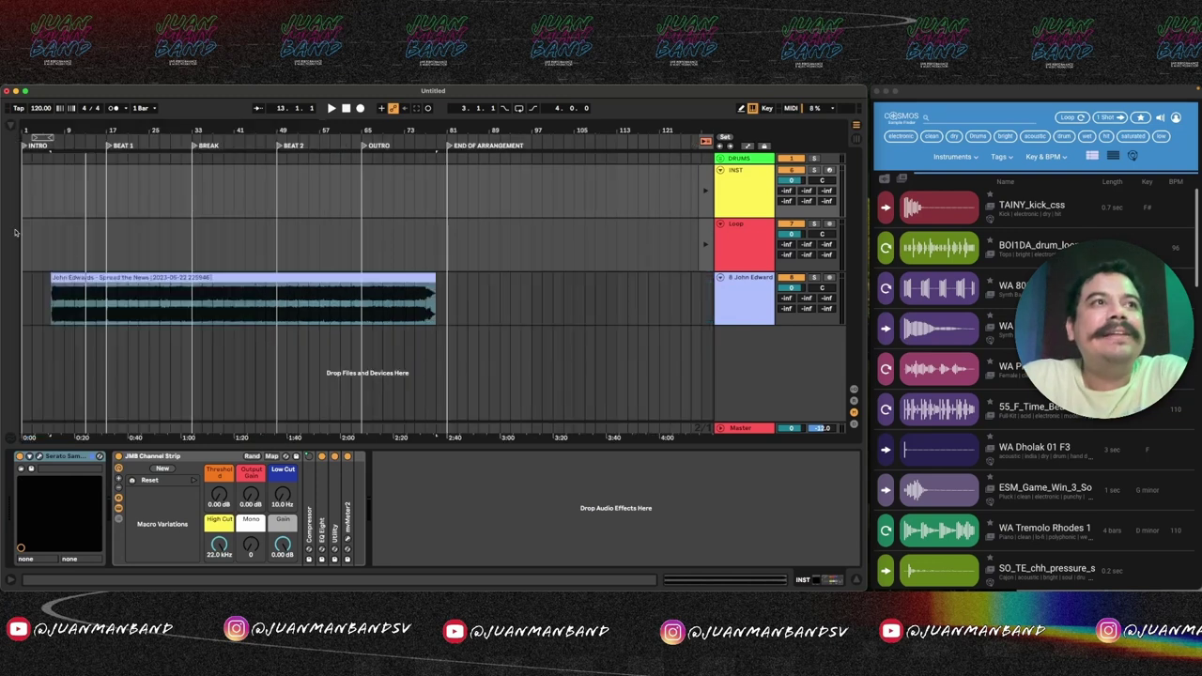
Load the recorded "Spread the News" clip into Serato Sample and sync the sample to the project tempo
left_click(39, 457)
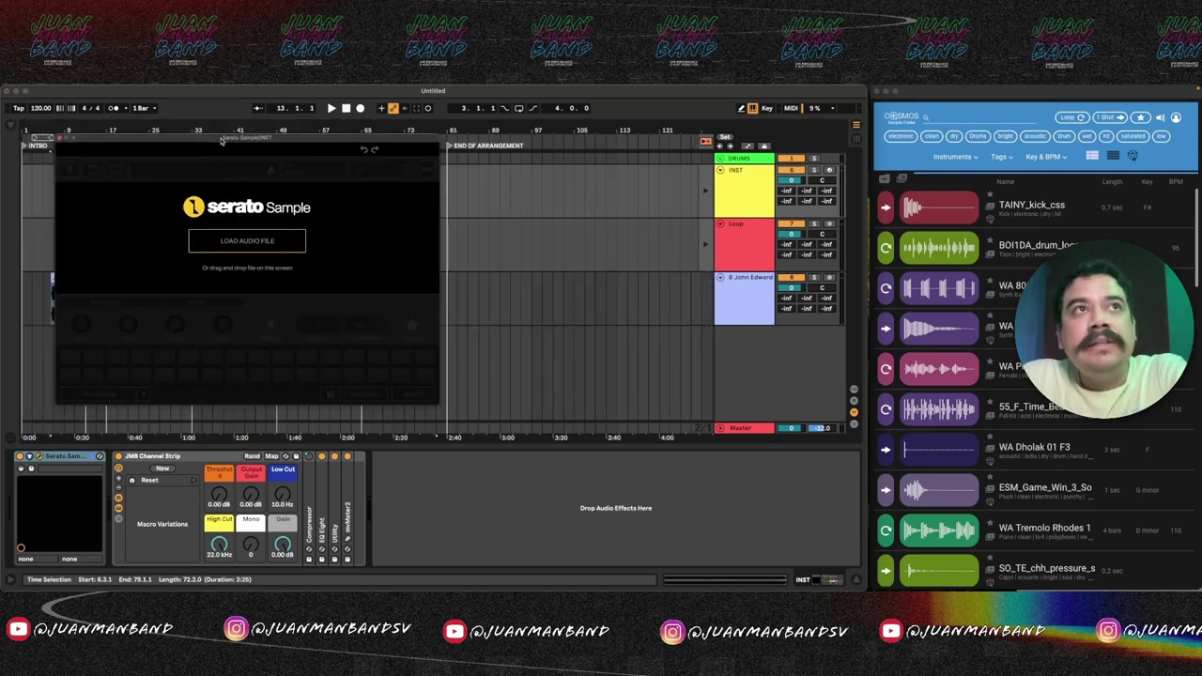
left_click_drag(190, 136, 579, 306)
left_click(242, 313)
left_click_drag(242, 313, 594, 405)
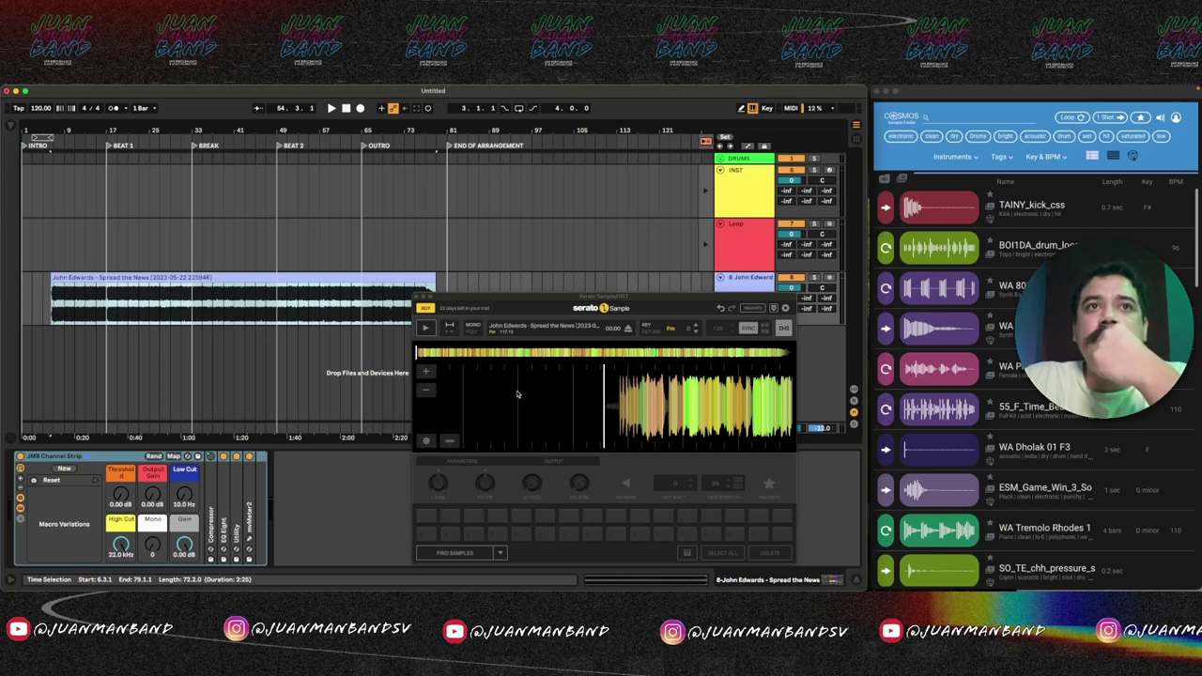
left_click(425, 327)
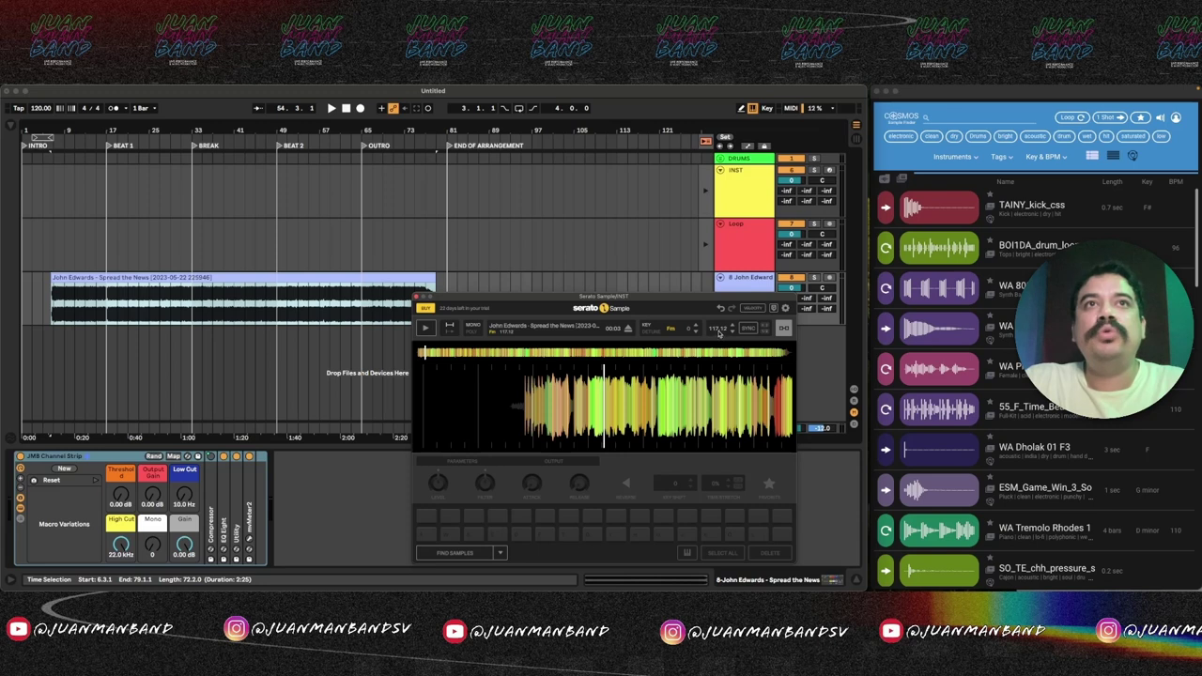
left_click(748, 328)
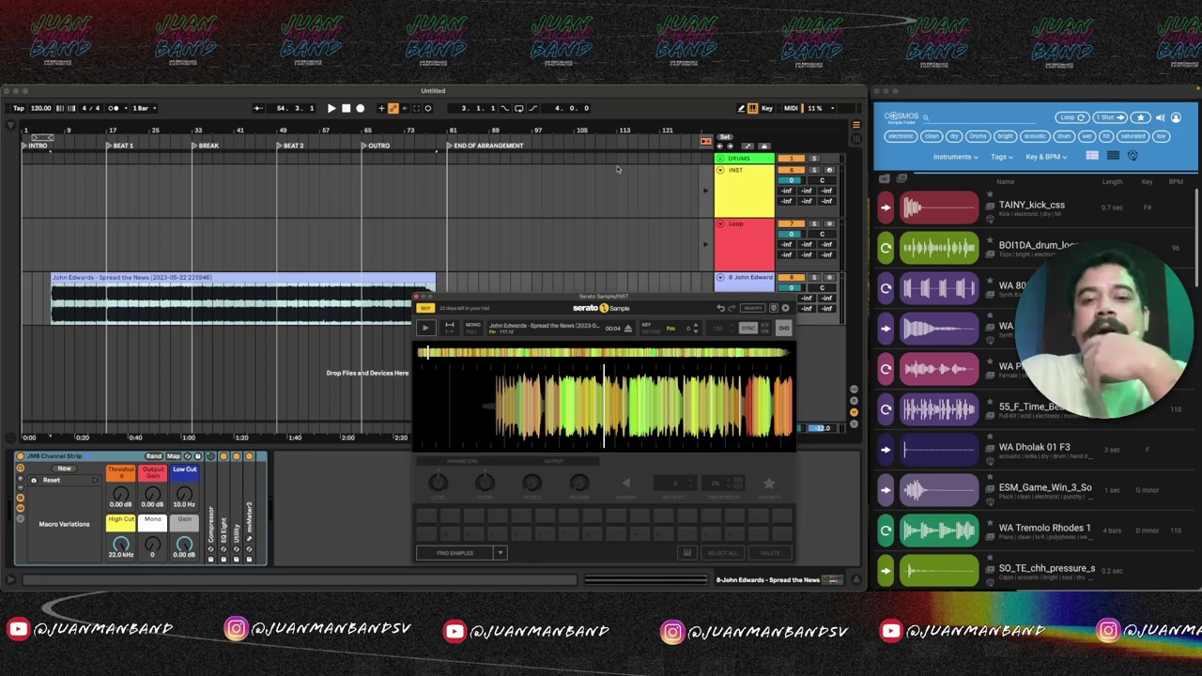
Switch to Cosmos and search for "soul" samples, filtered to drum loops
left_click(951, 100)
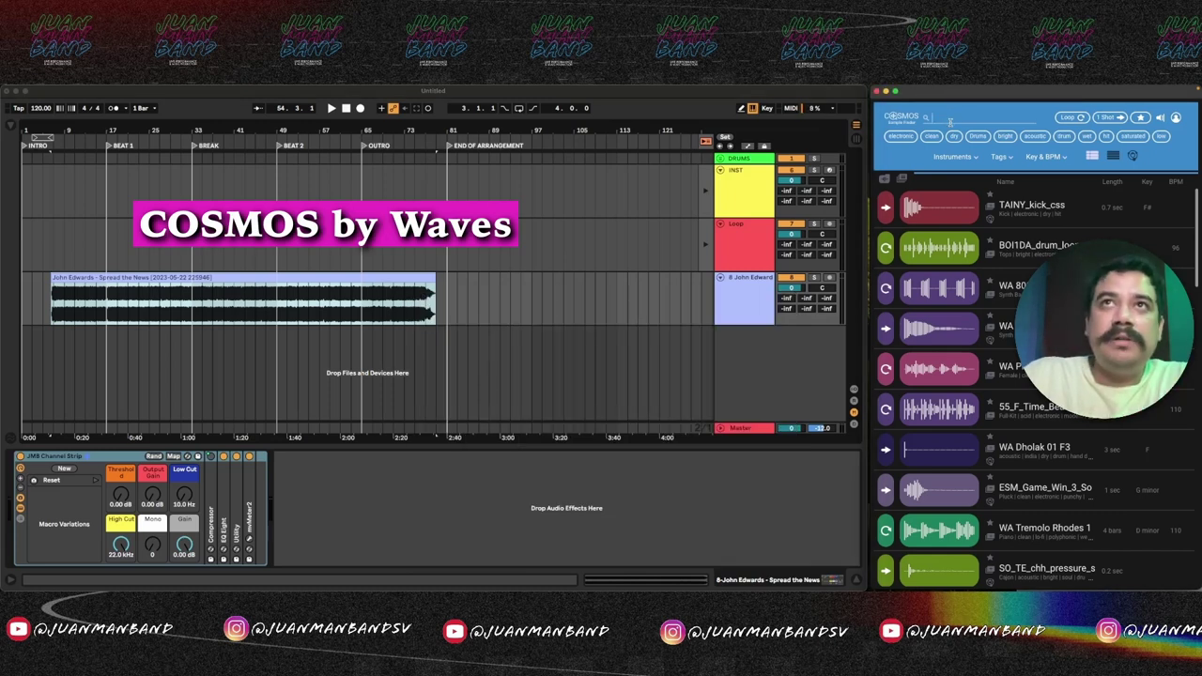
left_click(1071, 117)
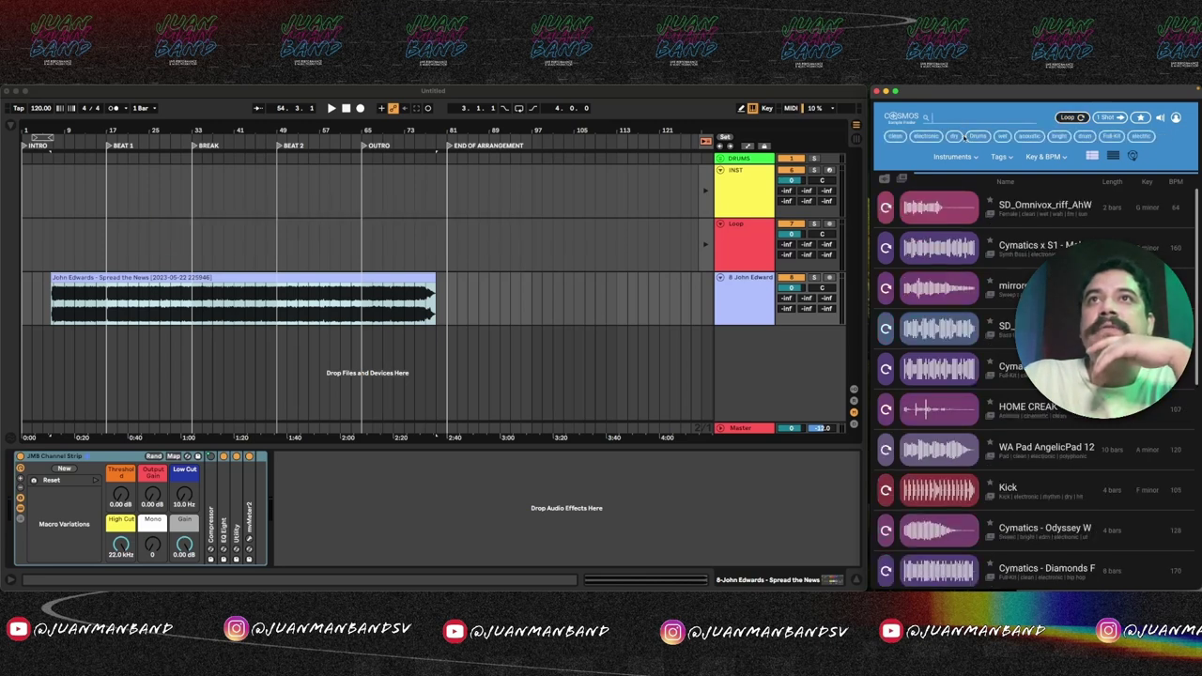
left_click(977, 137)
type("soul")
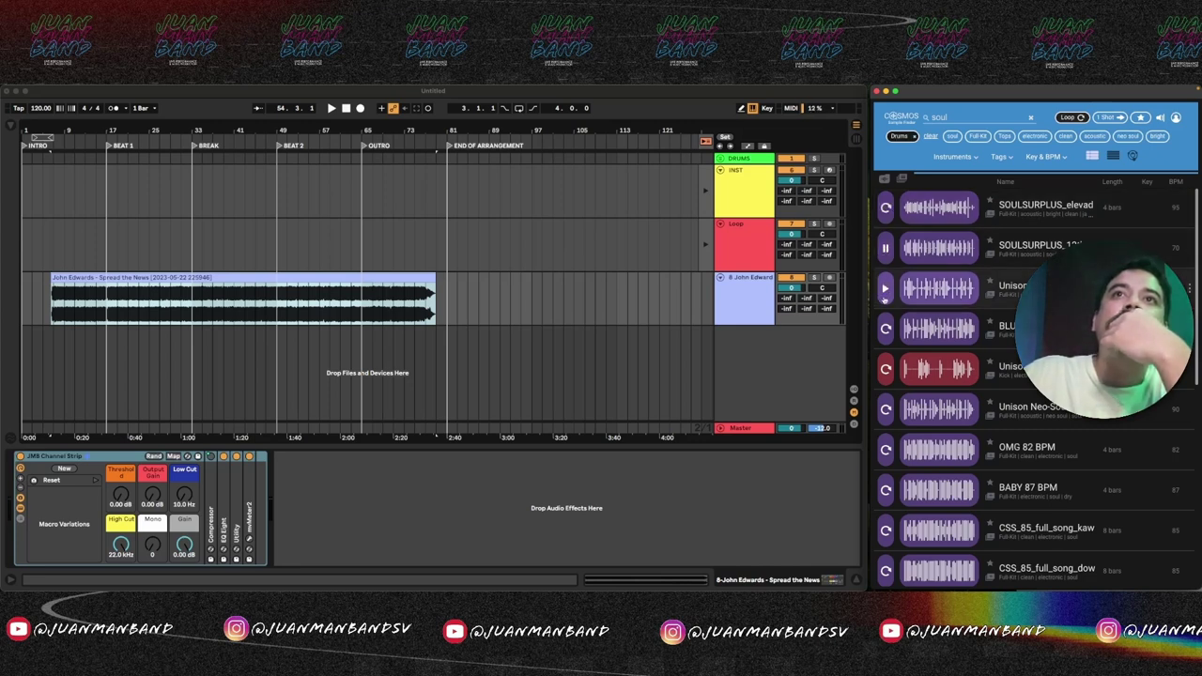
Audition the drum loops, then fill bars 17 to 33 of the Loop track with BLUE 87 BPM and loop that section
left_click(884, 410)
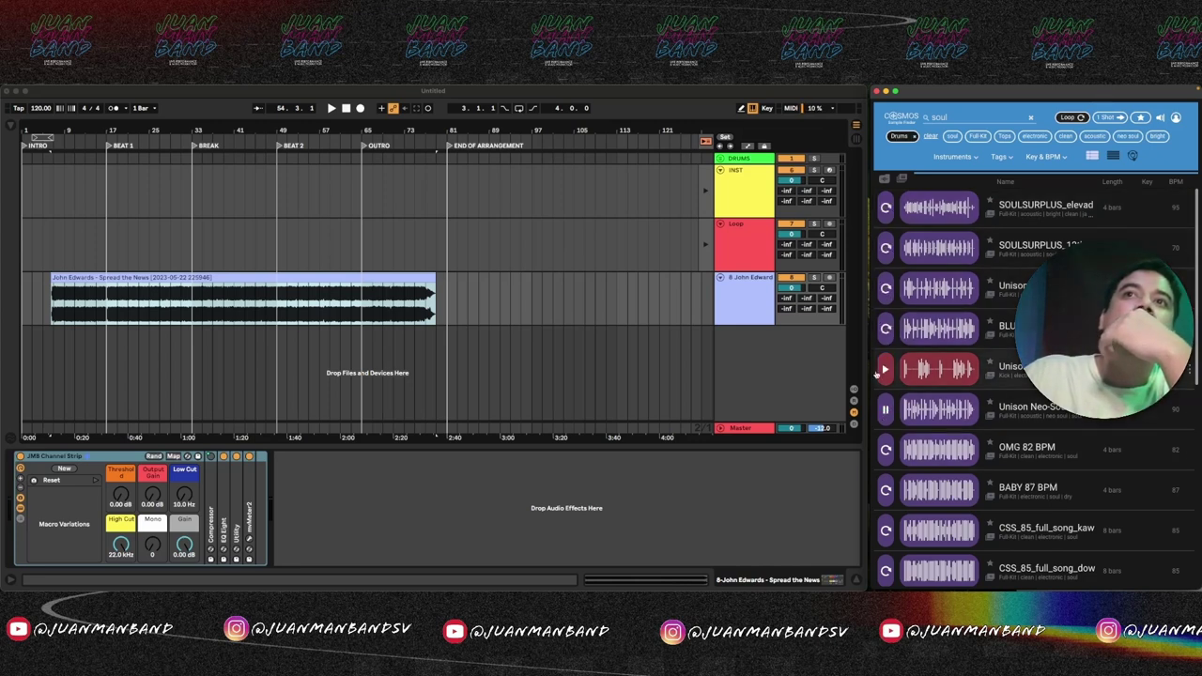
left_click(884, 327)
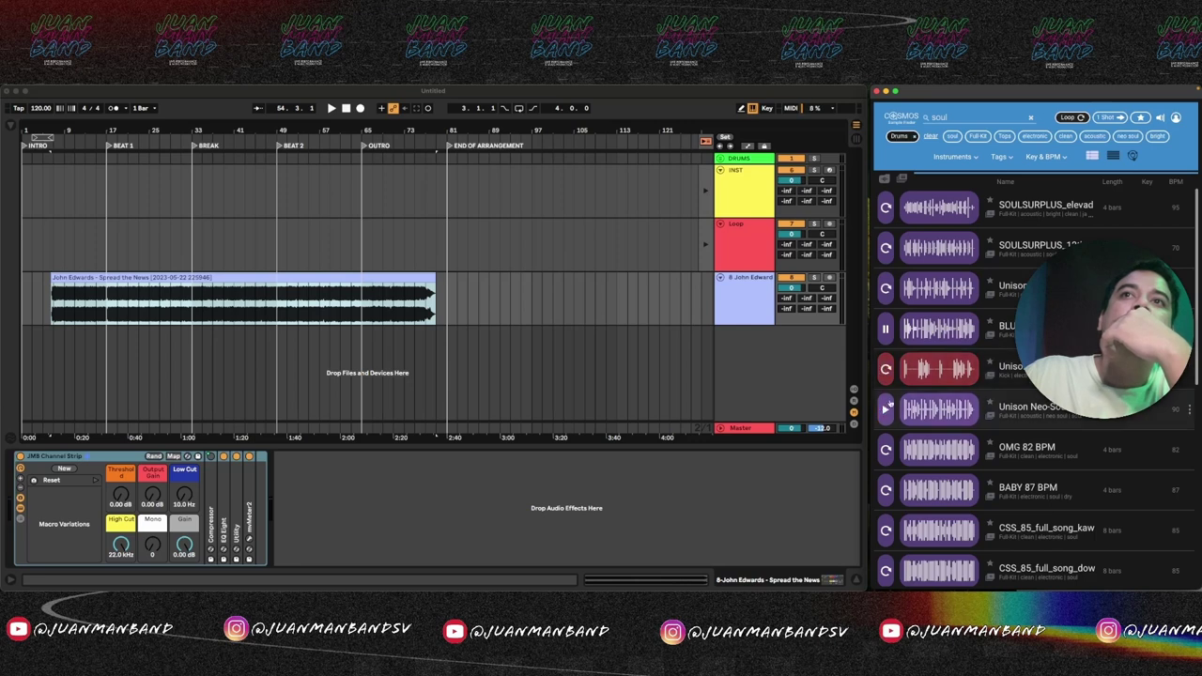
left_click_drag(934, 328, 113, 225)
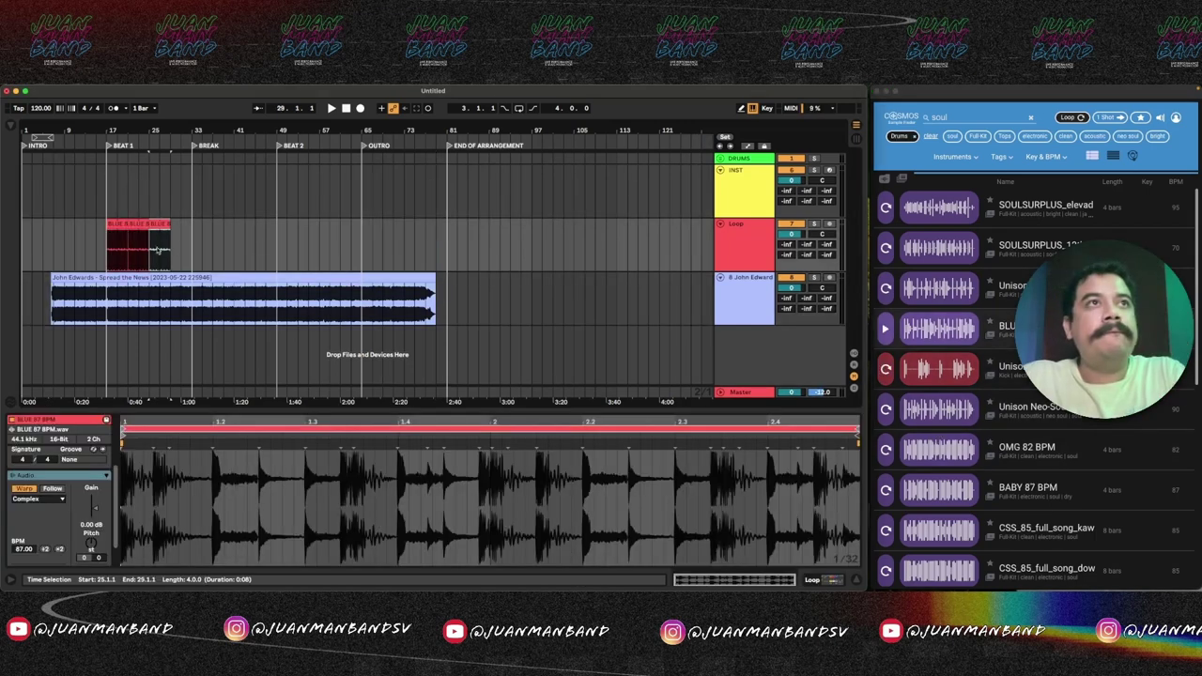
left_click(183, 223, "shift")
key("super+l")
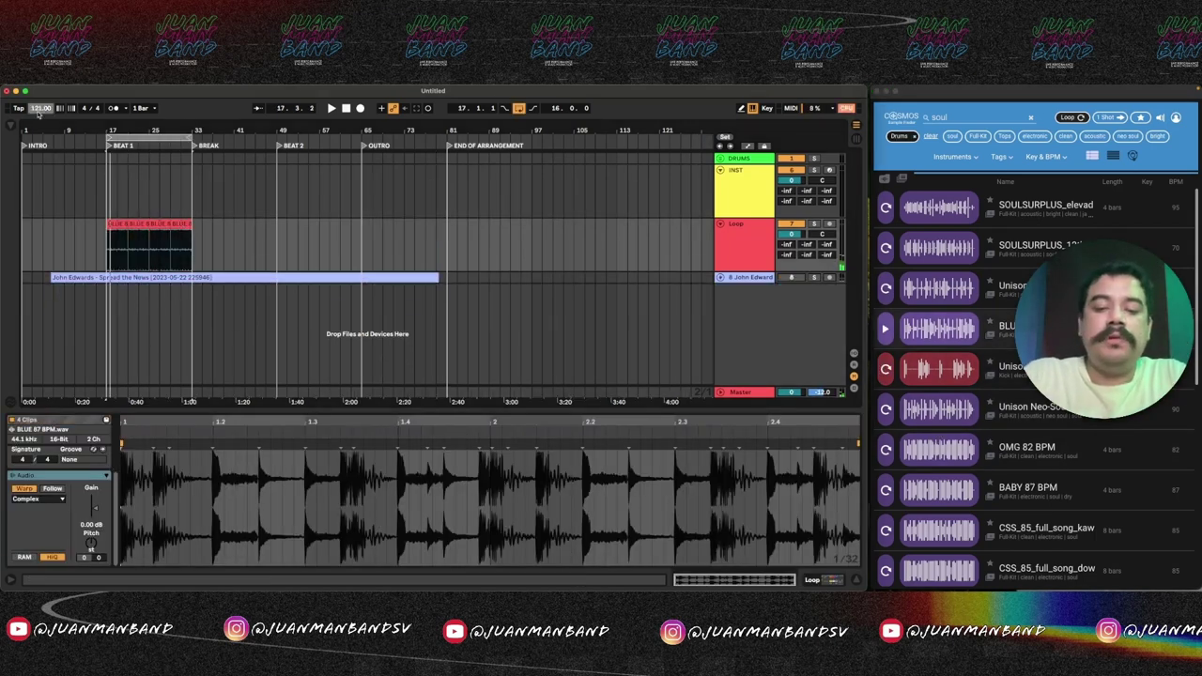
Set the project tempo to 91 BPM and play back the drum loop
type("91")
key("Return")
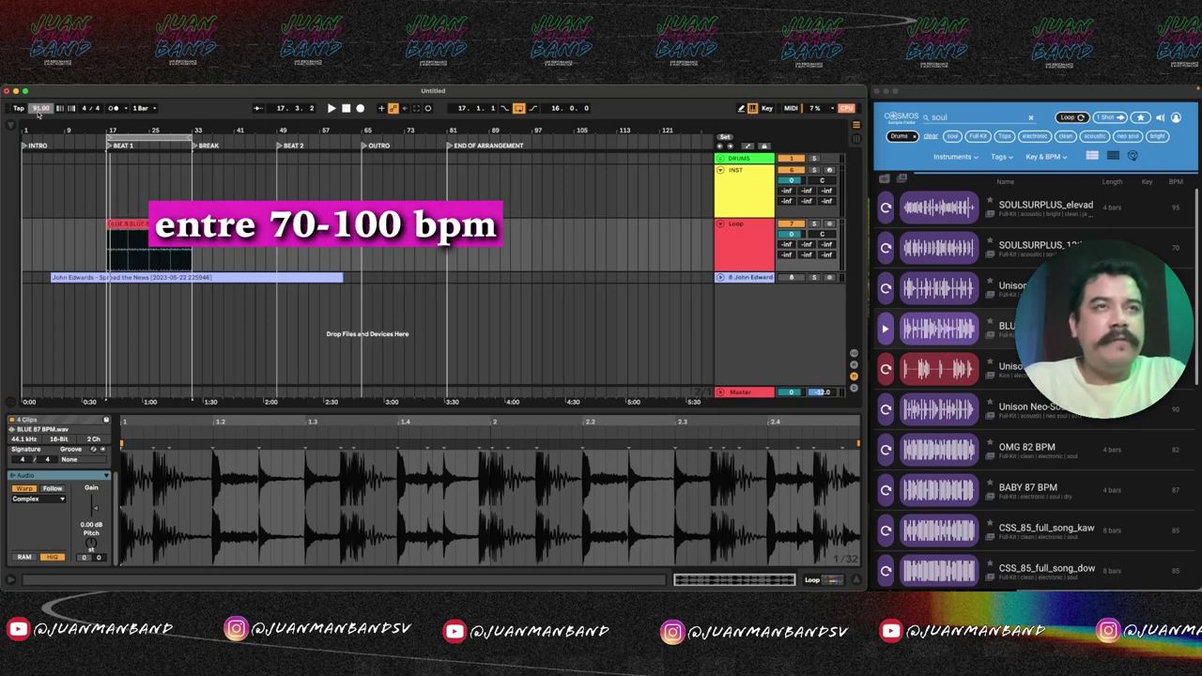
key("space")
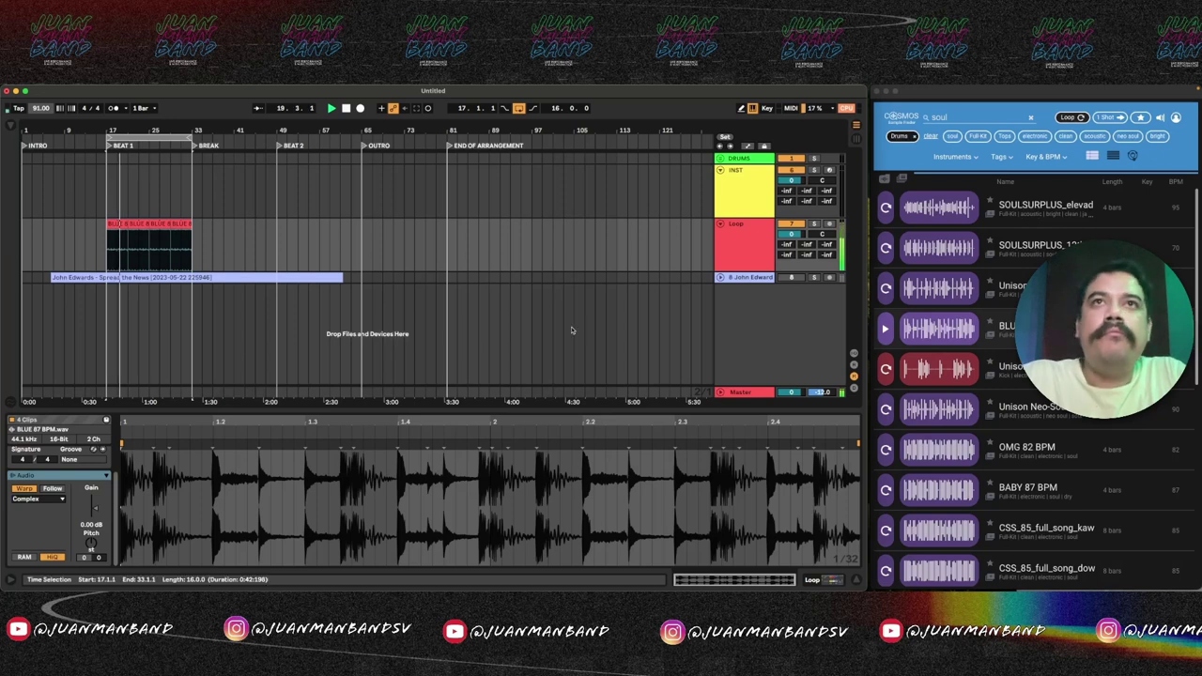
key("space")
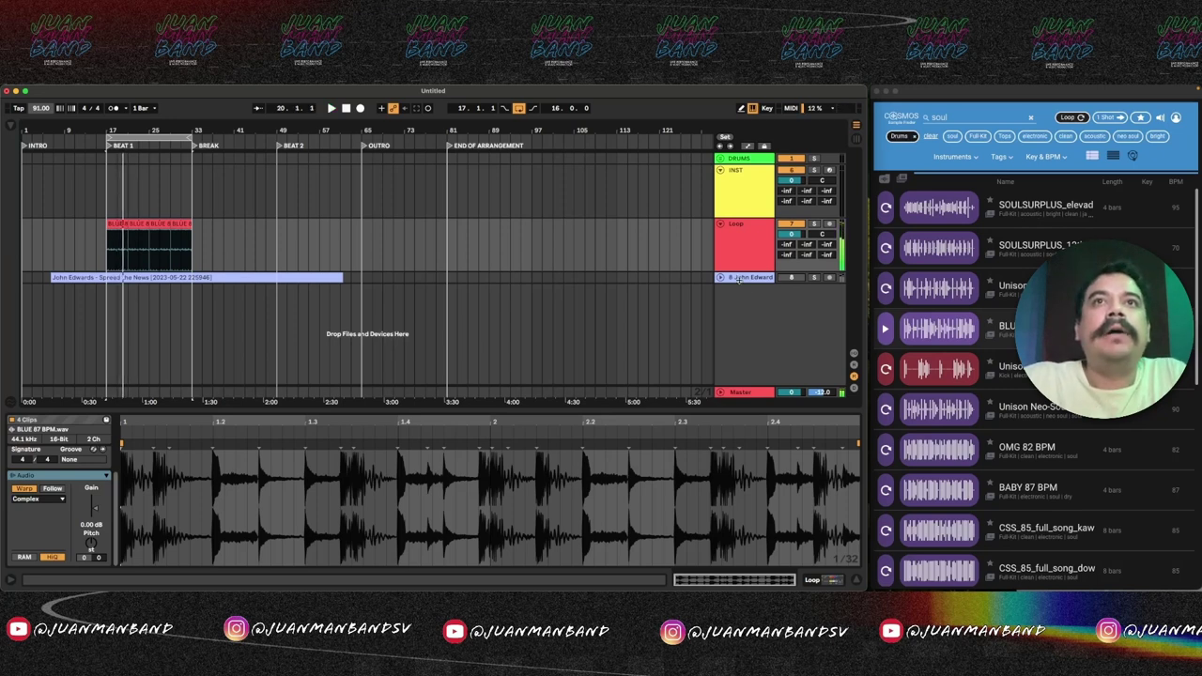
Lower the sample's key to Cm in Serato Sample while auditioning it with the Loop track muted
left_click(738, 192)
key("space")
left_click(696, 332)
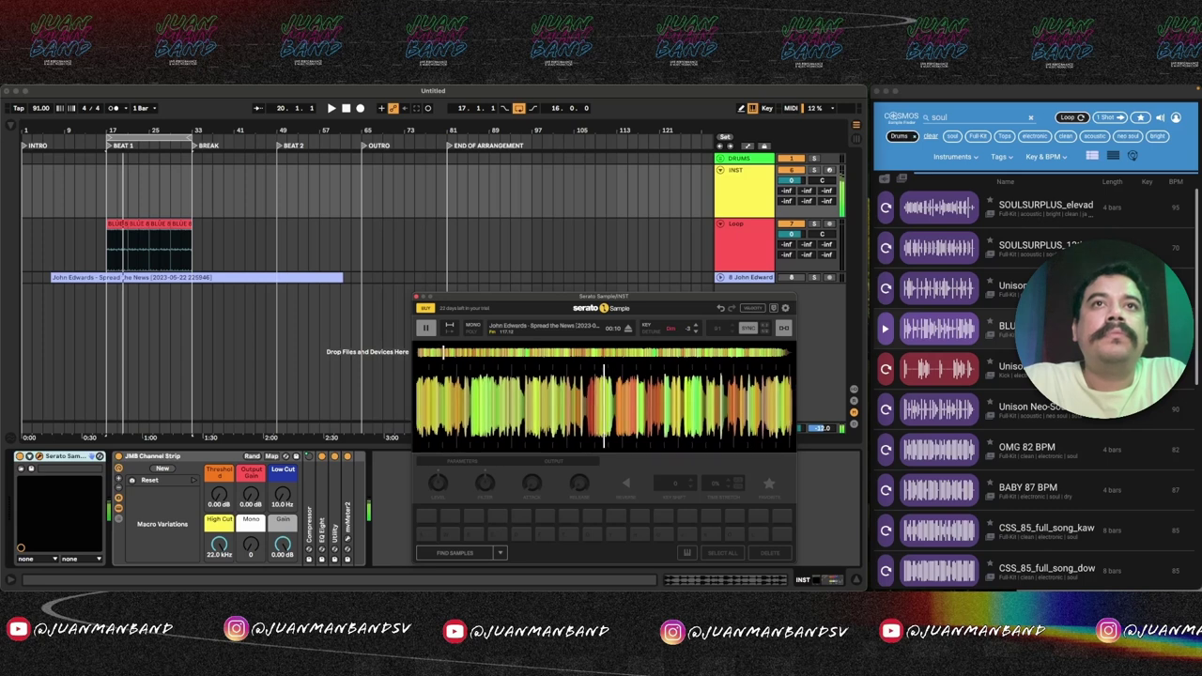
left_click(790, 223)
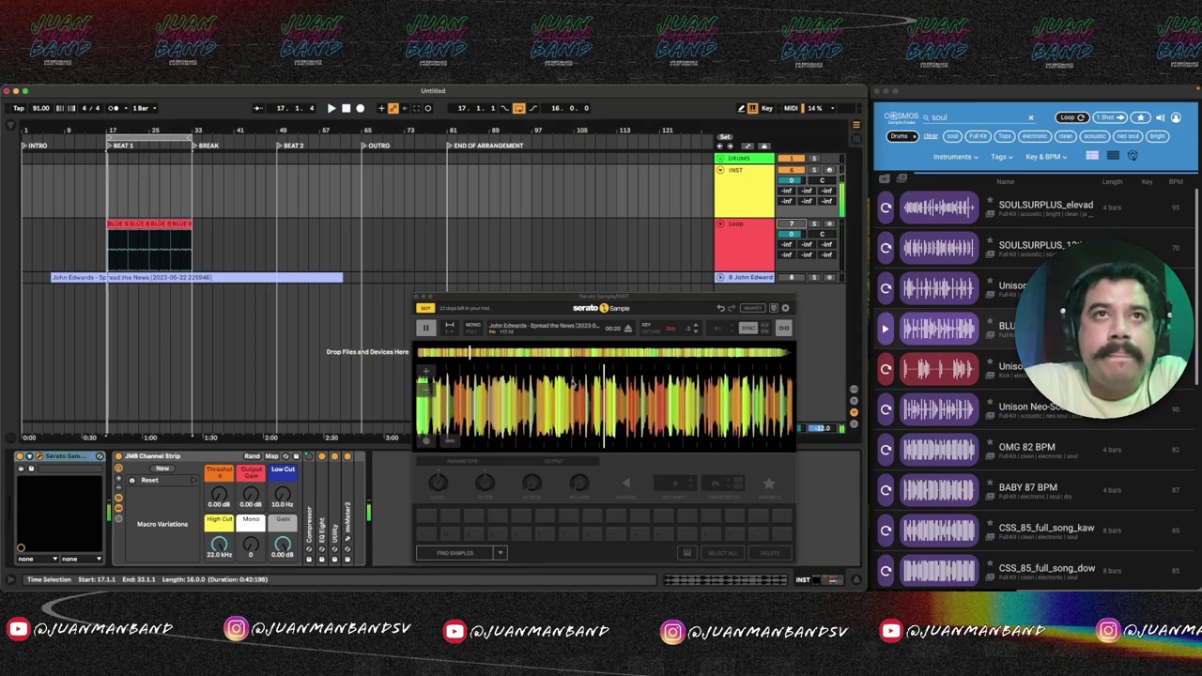
left_click(695, 331)
key("space")
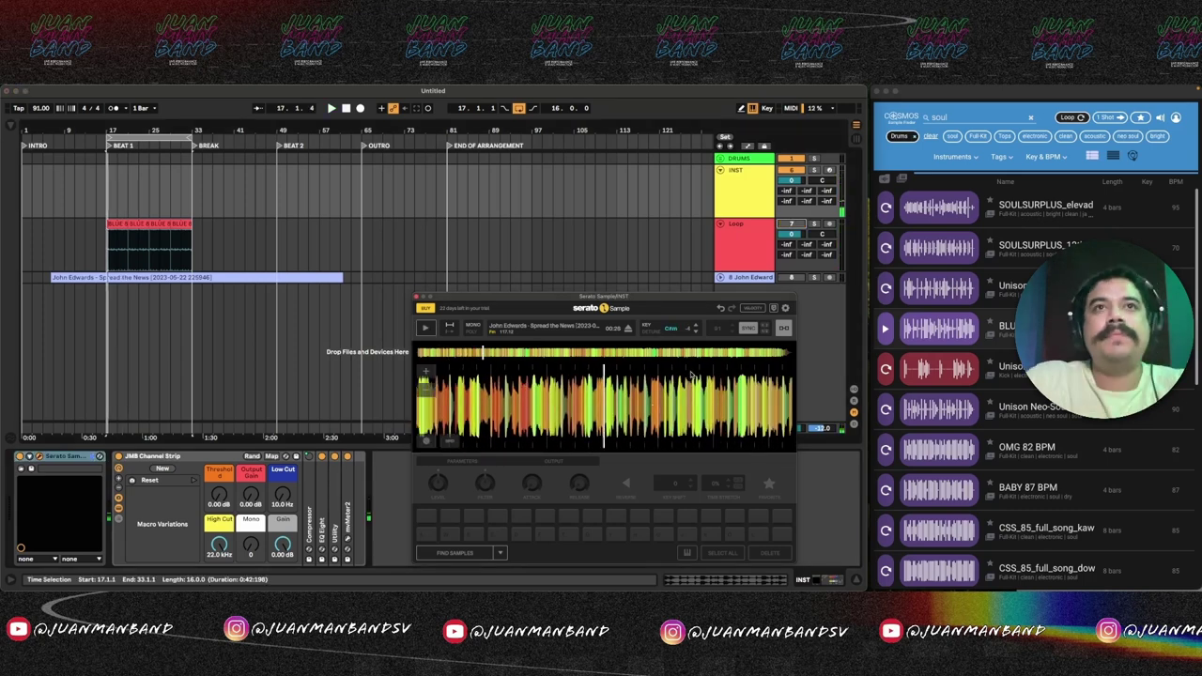
scroll(672, 340, "down", 1)
left_click(424, 329)
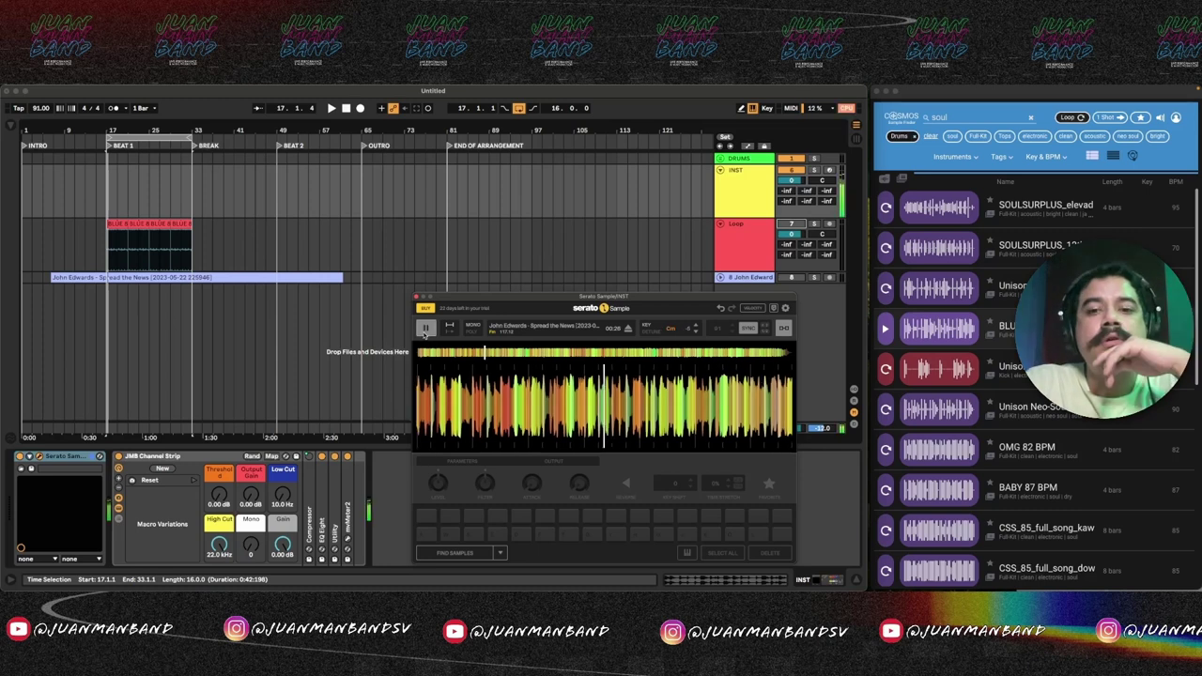
left_click(424, 330)
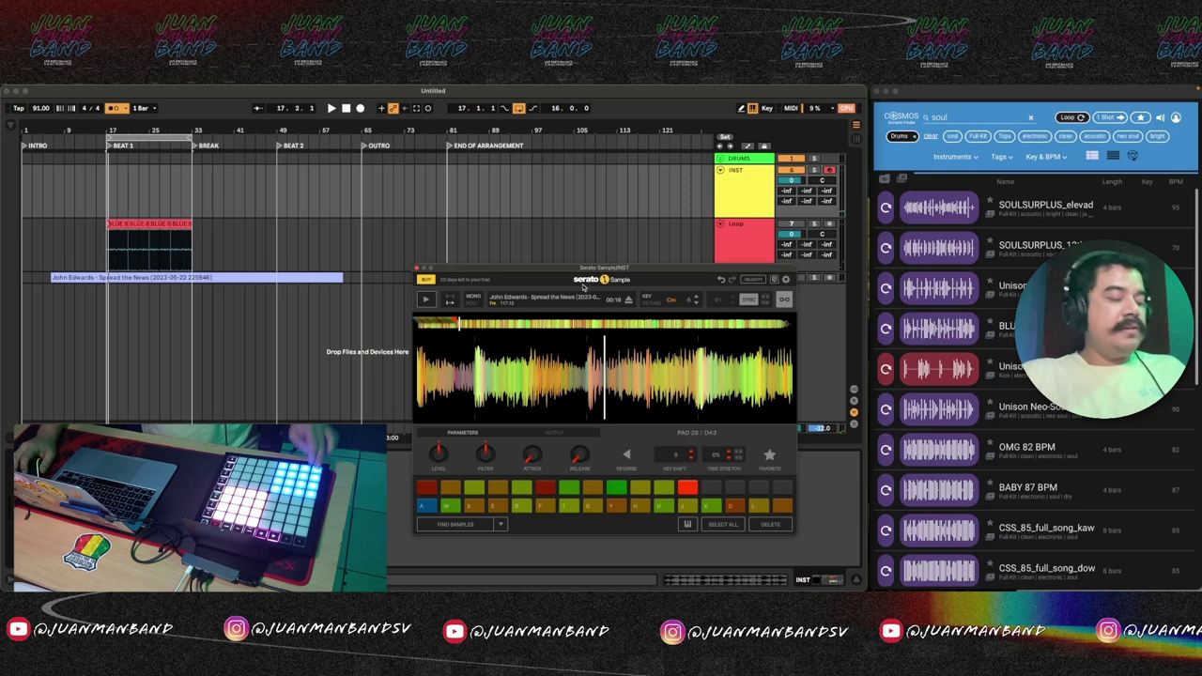
Record the sample-pad performance as a MIDI clip on the INST track, starting at BEAT 1
left_click(763, 211)
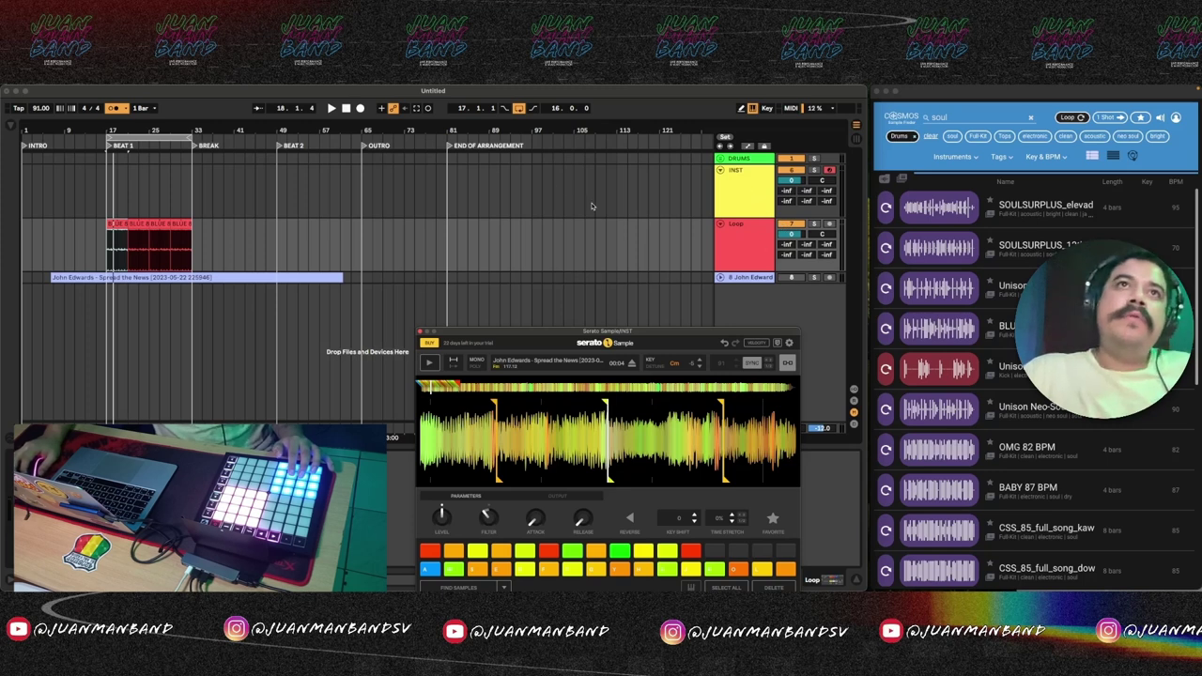
left_click(360, 108)
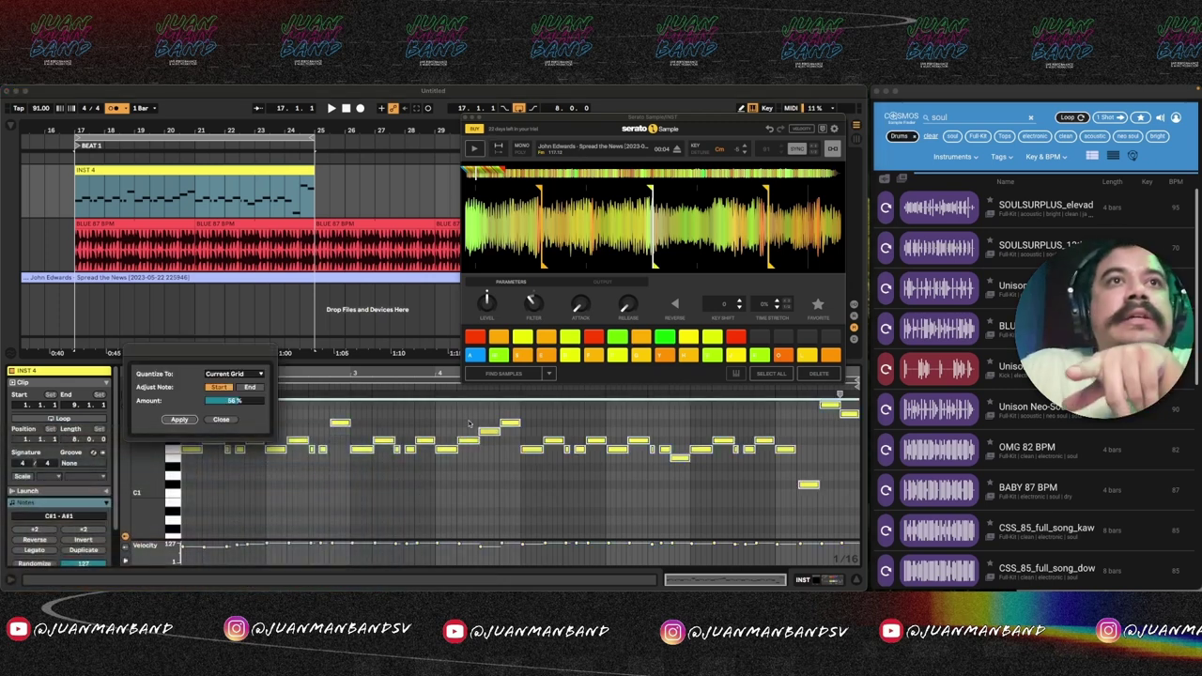
Quantize the start of all notes in the recorded INST clip to the current grid with an amount of 29%
left_click(221, 419)
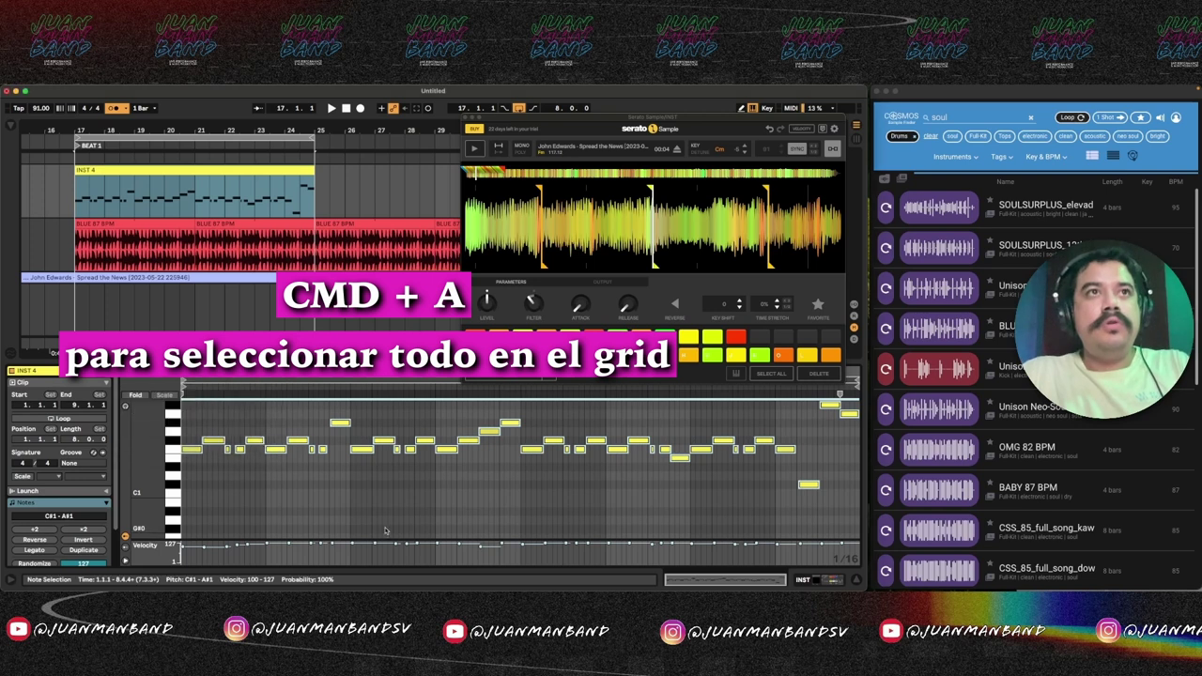
left_click(390, 515)
key("super+a")
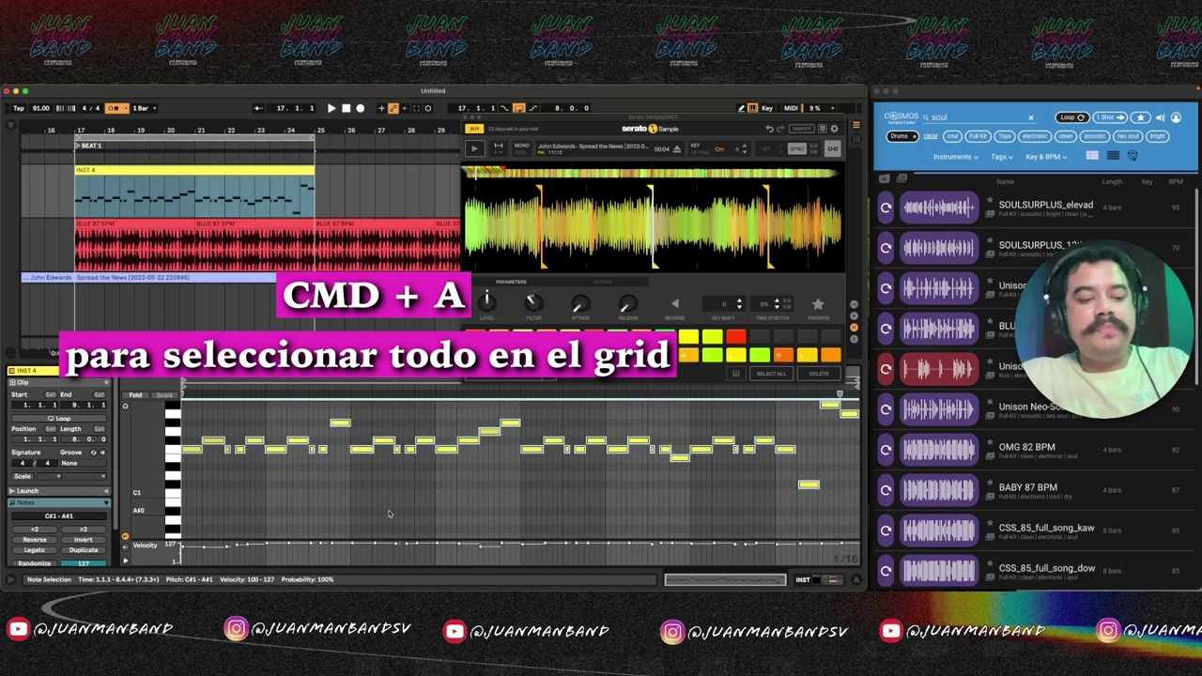
key("super+shift+u")
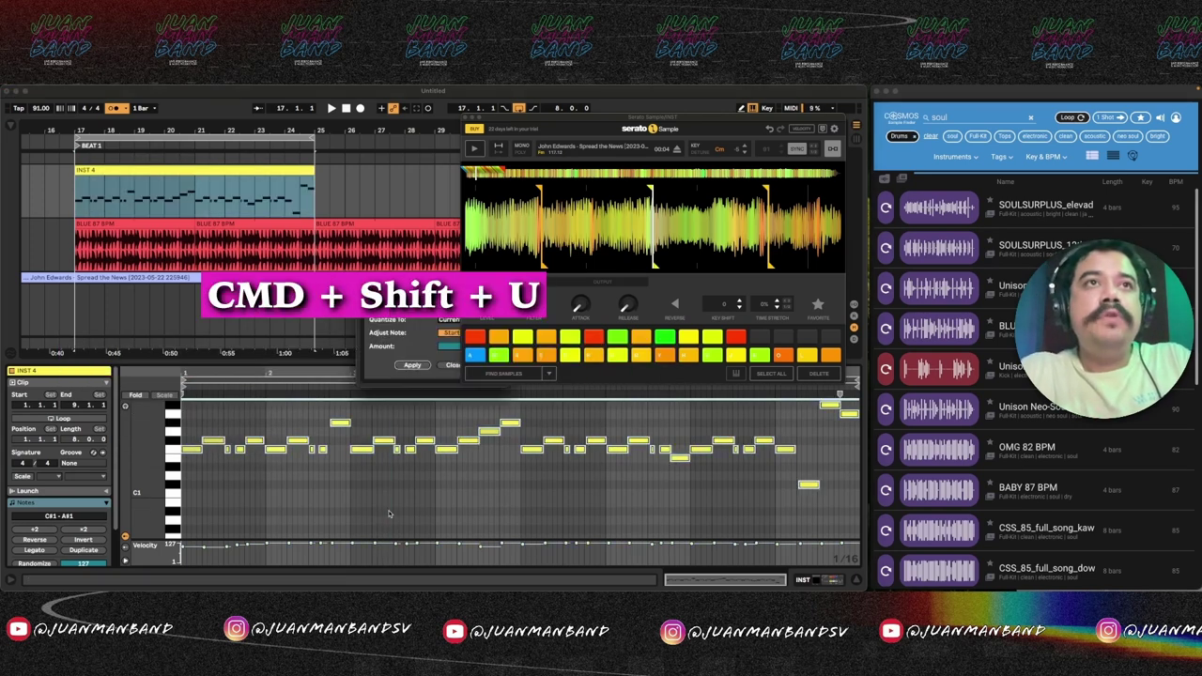
left_click_drag(404, 300, 249, 406)
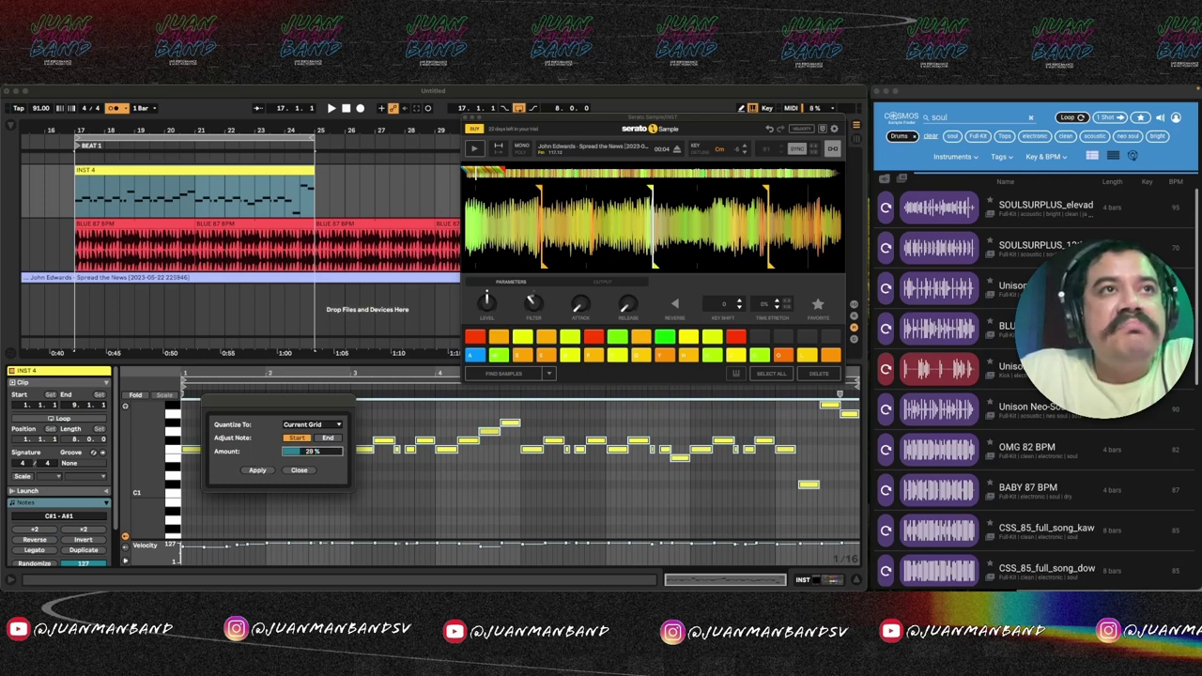
left_click(261, 471)
Add an audio track below INST, set its input to Resampling and arm it for recording
key("super+t")
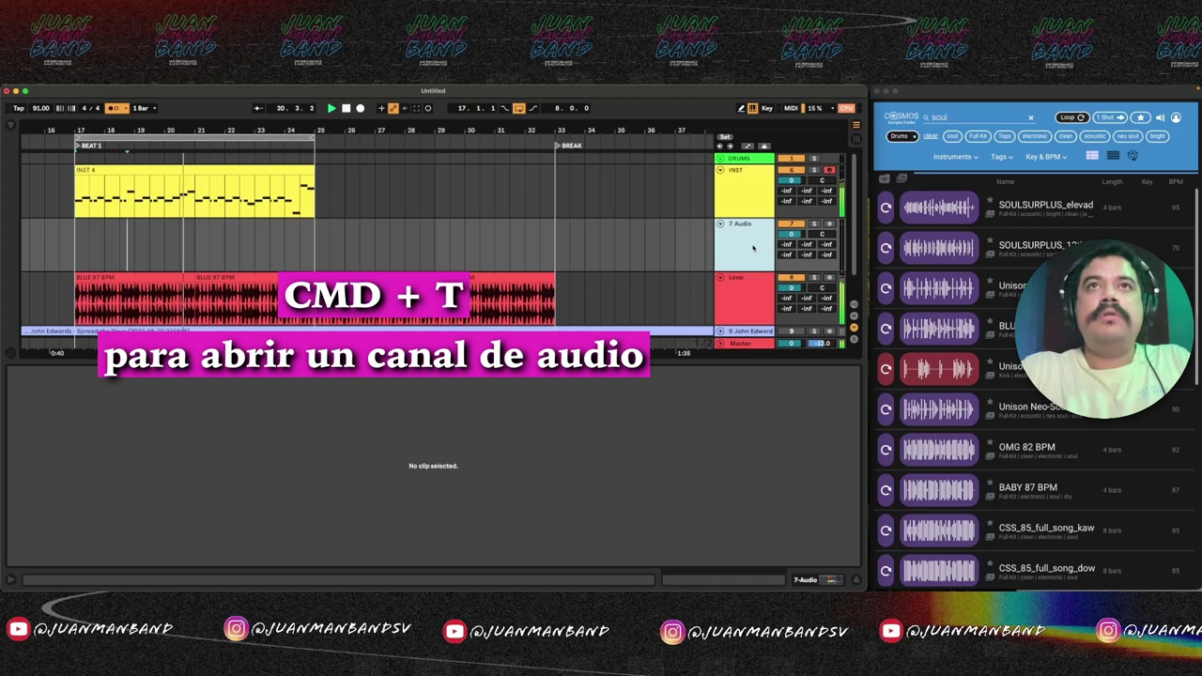
key("super+alt+i")
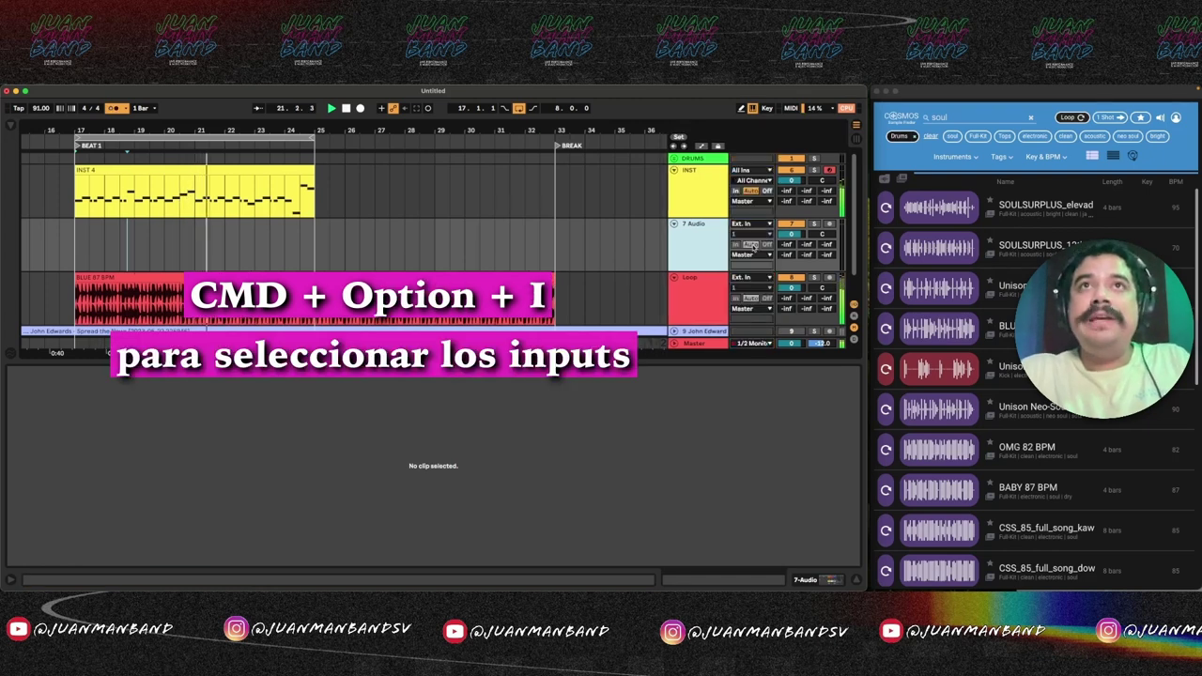
left_click(751, 224)
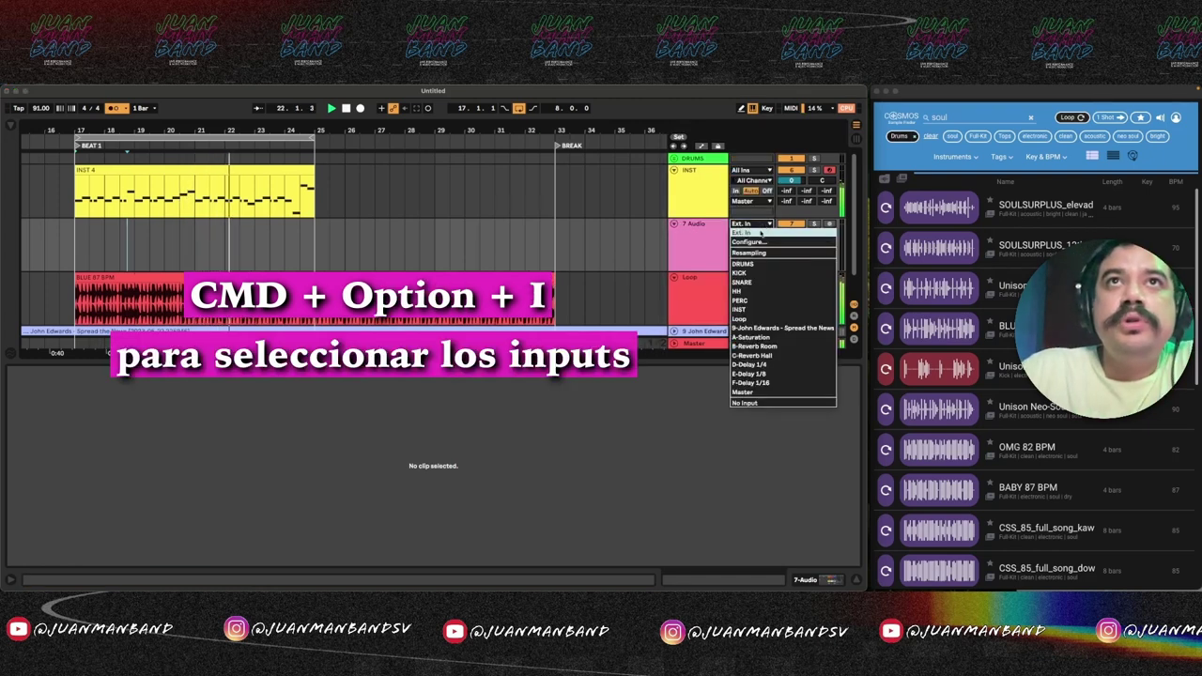
left_click(746, 241)
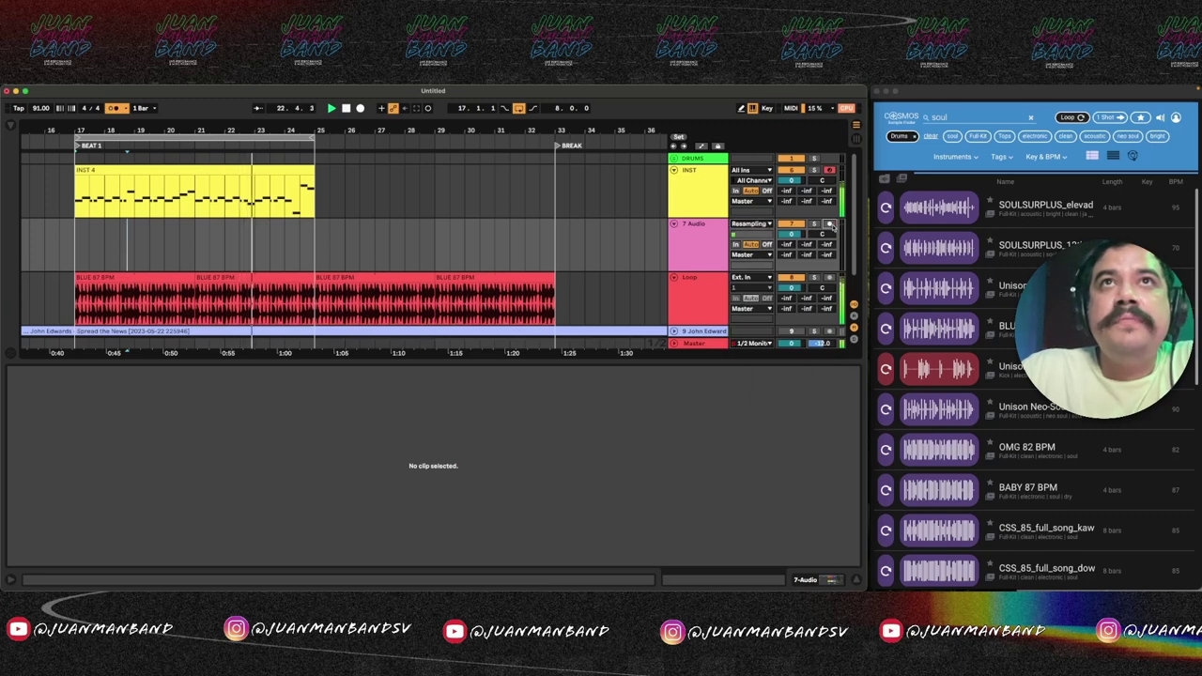
left_click(829, 225)
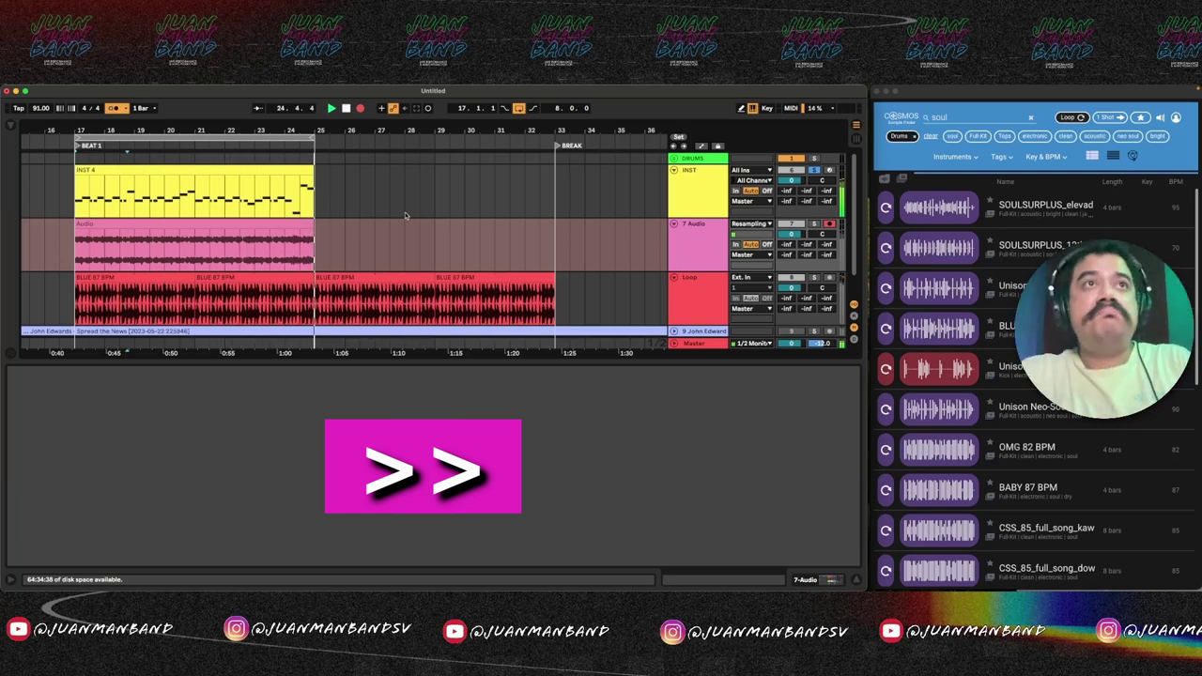
Stop playback and delete the recorded MIDI clip from the INST track
key("space")
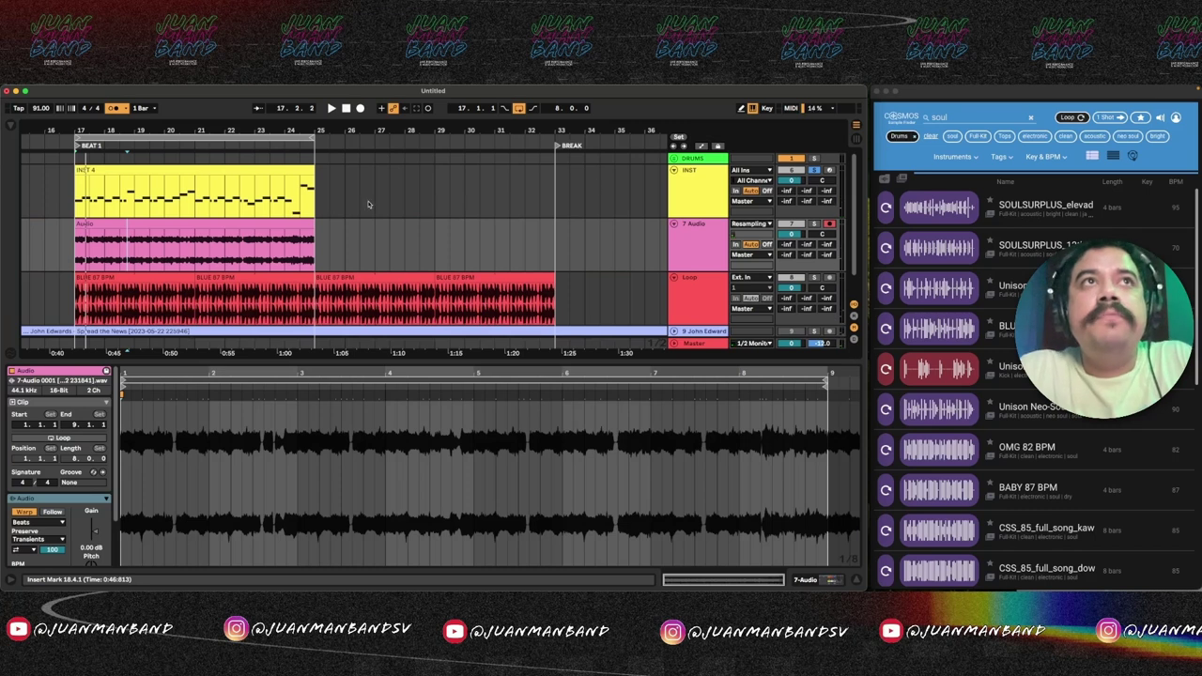
left_click(233, 170)
key("Delete")
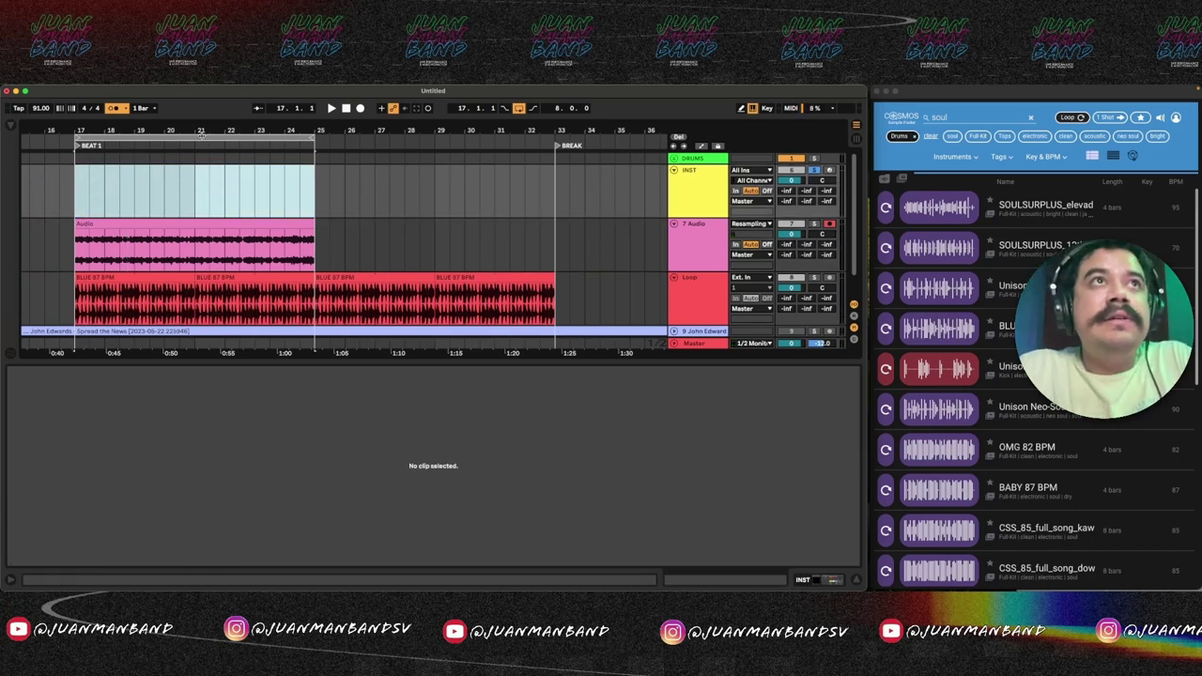
Move the loop brace to bars 25–33 and capture the pad performance played over it as a MIDI clip on the INST track
left_click_drag(205, 137, 451, 157)
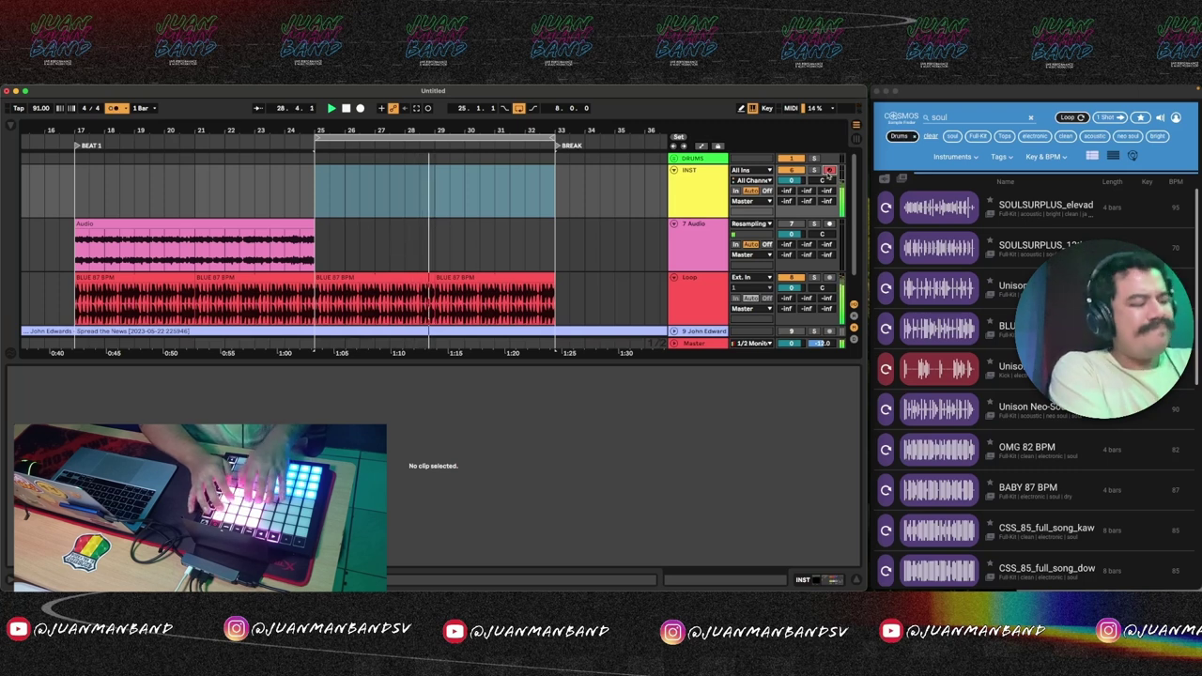
key("space")
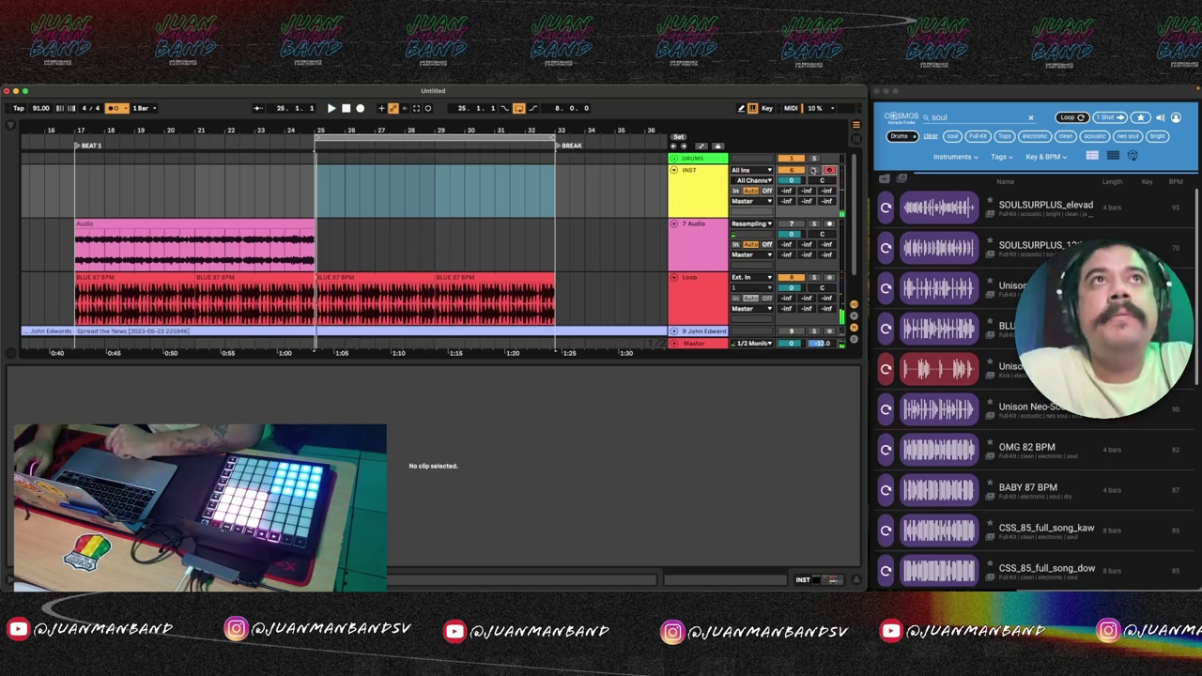
key("shift+slash")
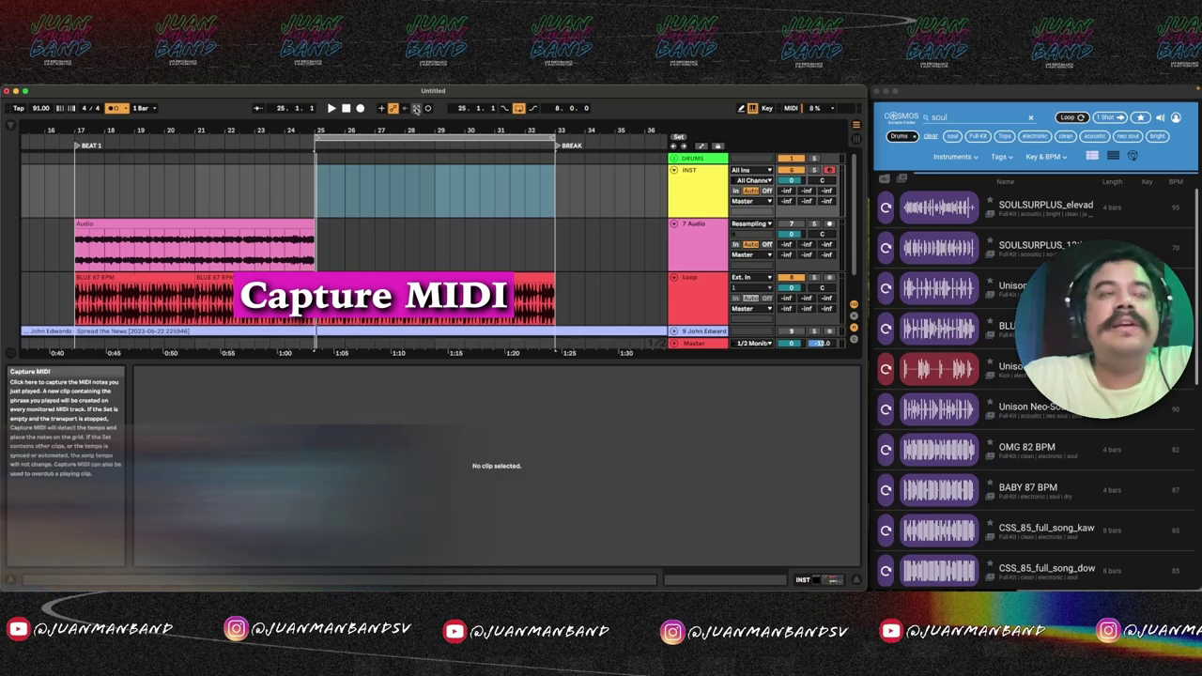
key("shift+slash")
key("alt+super+l")
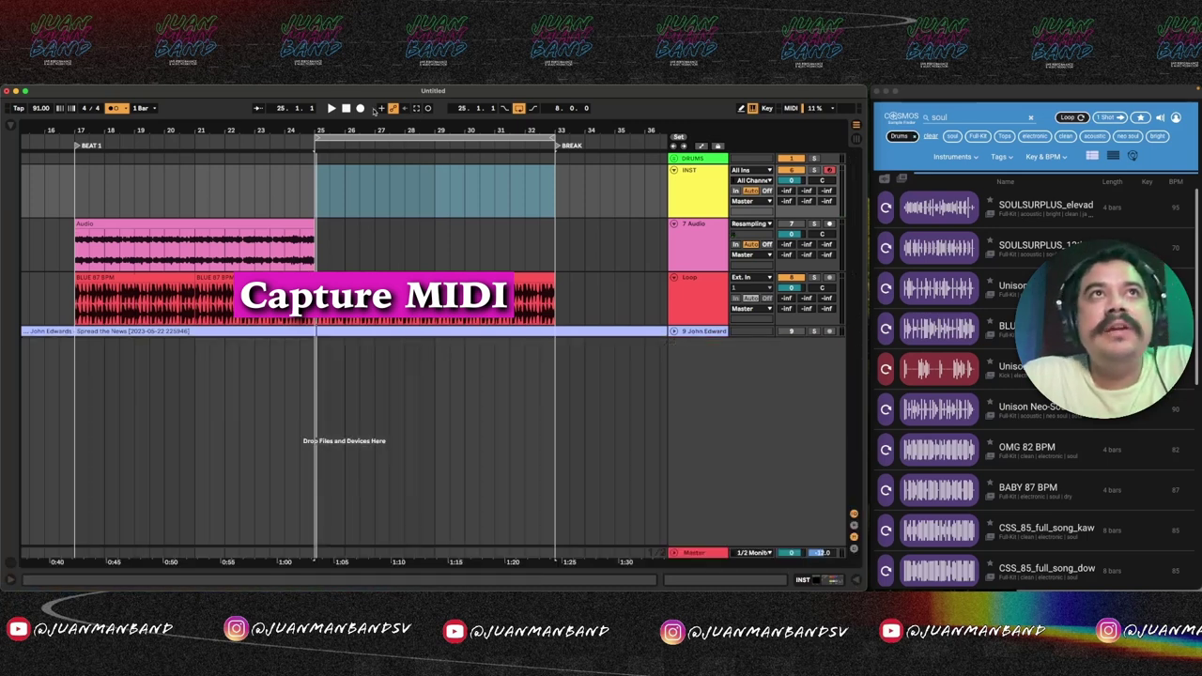
left_click(416, 109)
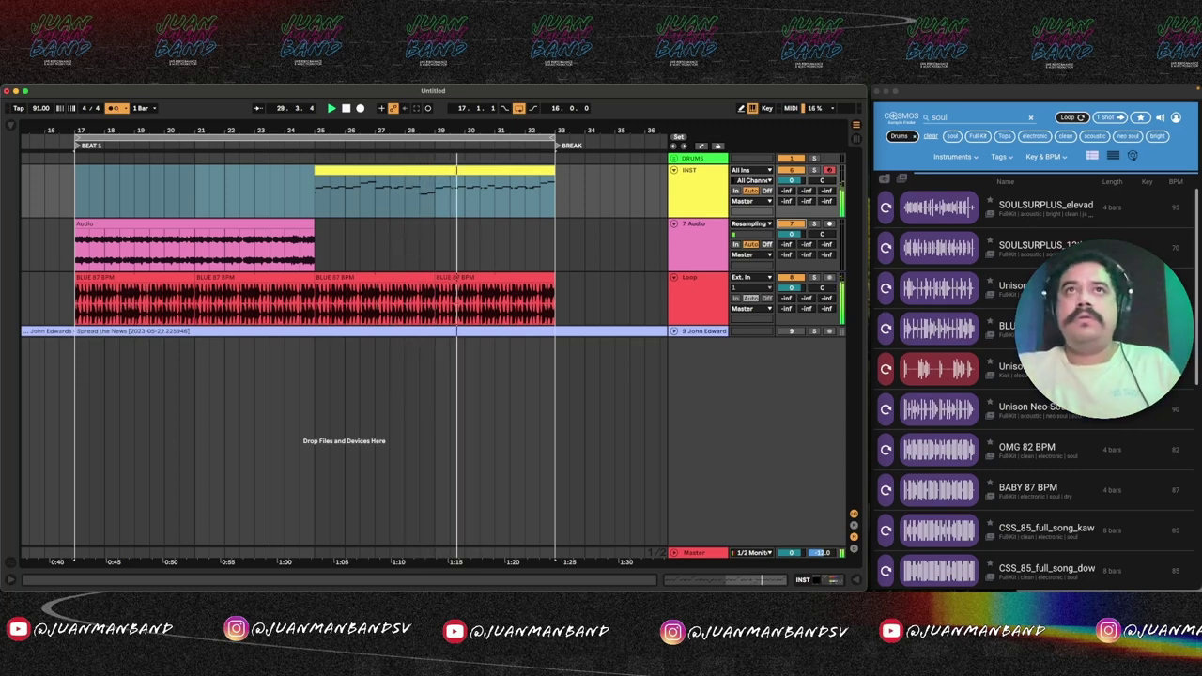
Show the INST track's device chain and open the Serato Sample plug-in window
double_click(682, 281)
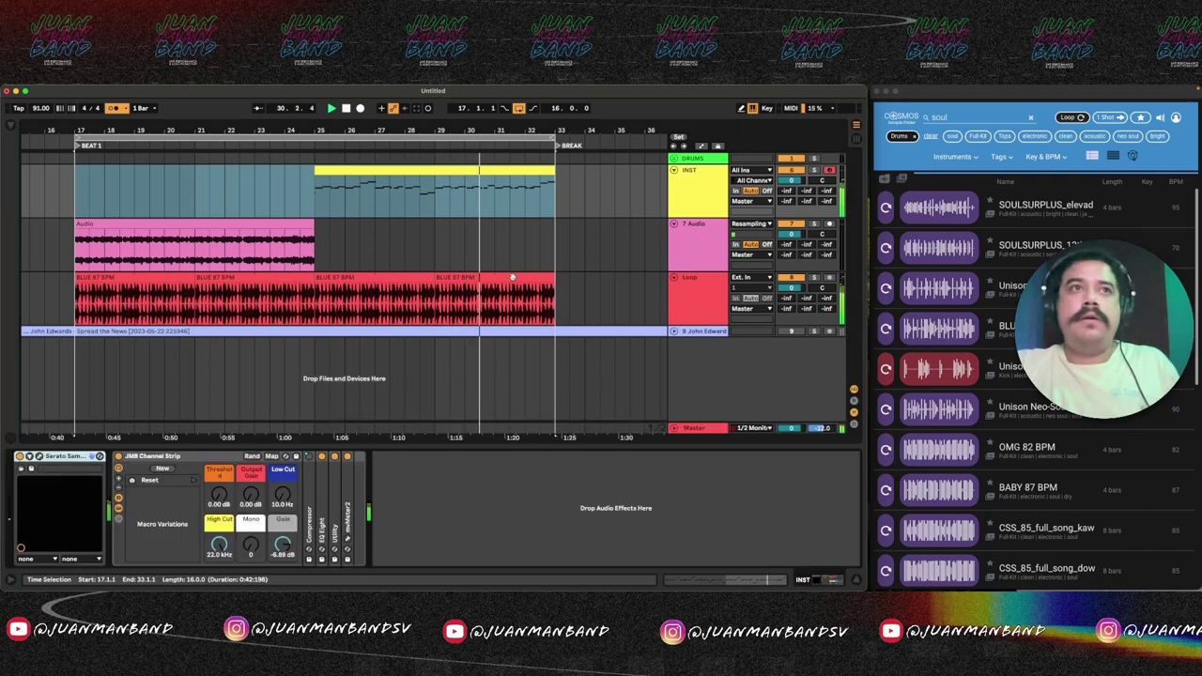
left_click(38, 456)
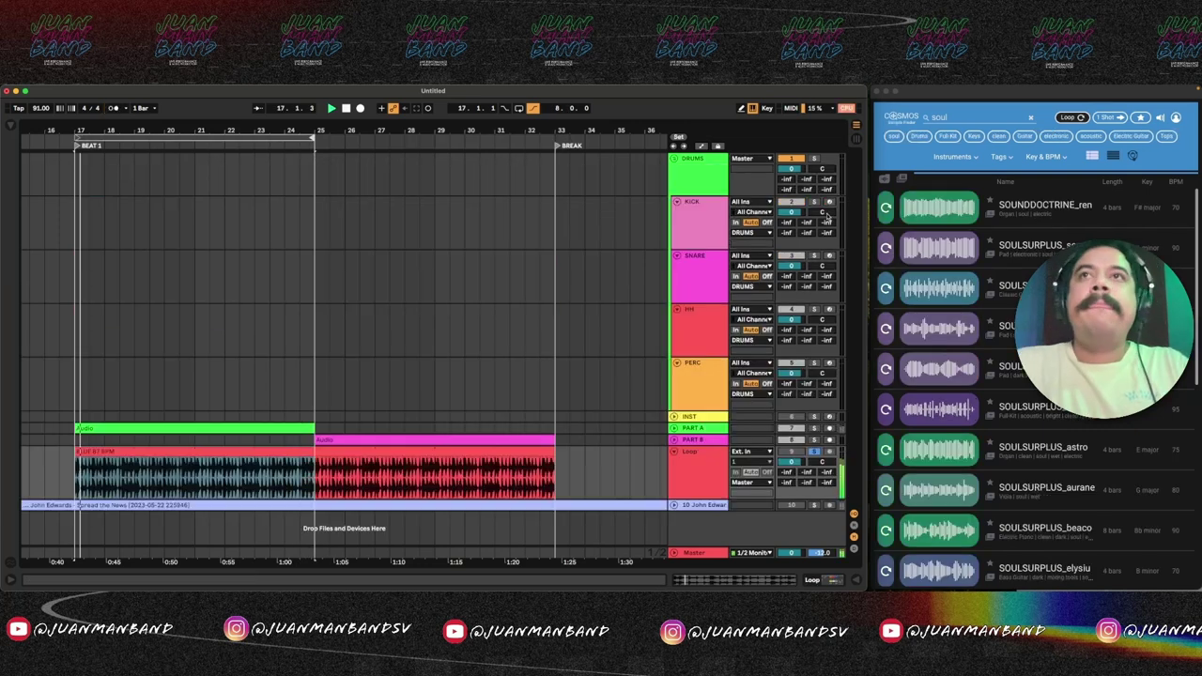
Search Cosmos for hihat samples, and create a MIDI clip on Ableton Live's HH track starting at BEAT 1
left_click(1031, 118)
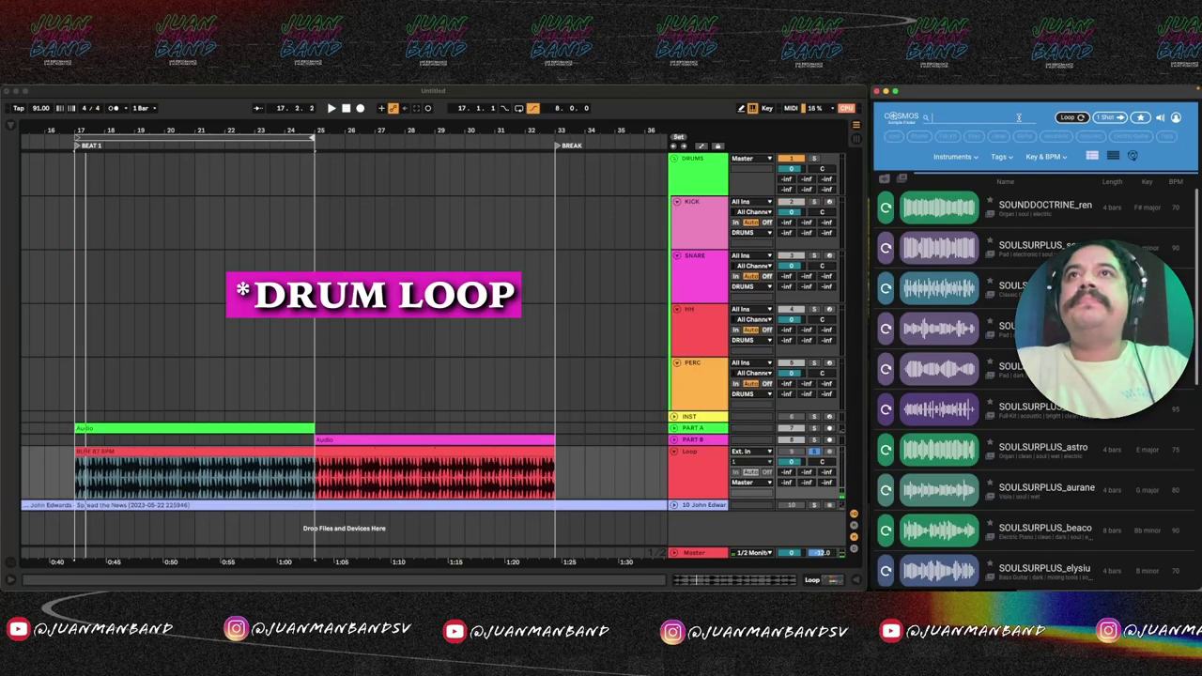
type("hihat")
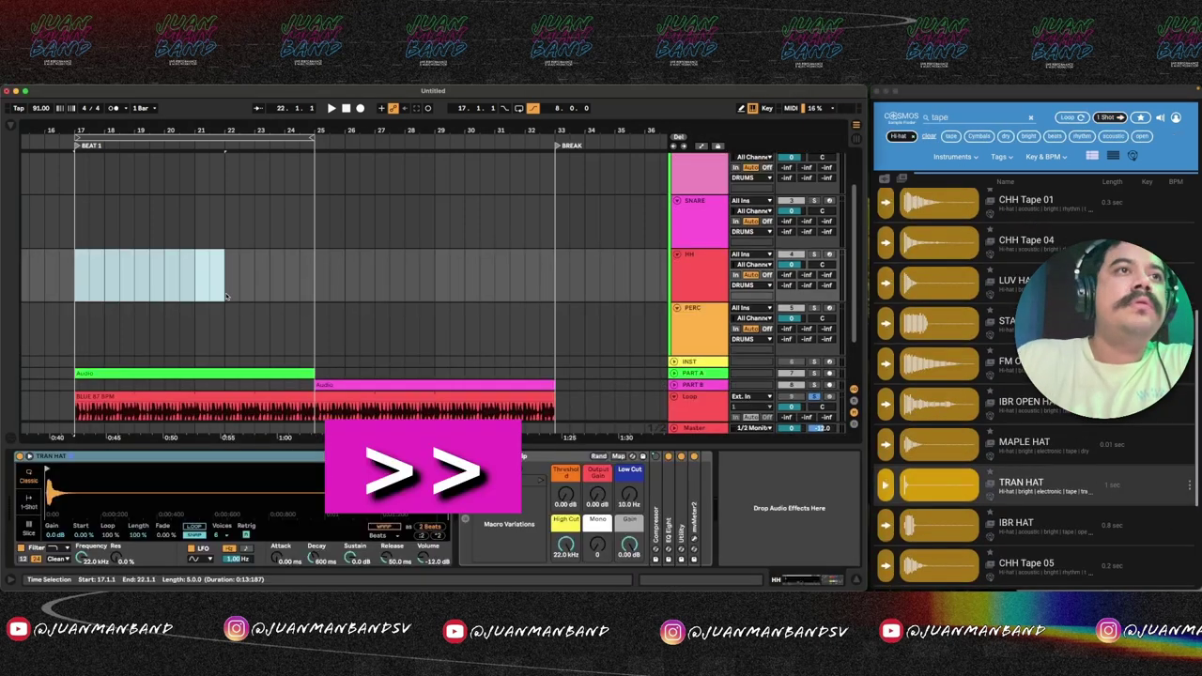
key("super+shift+m")
key("space")
key("shift+Tab")
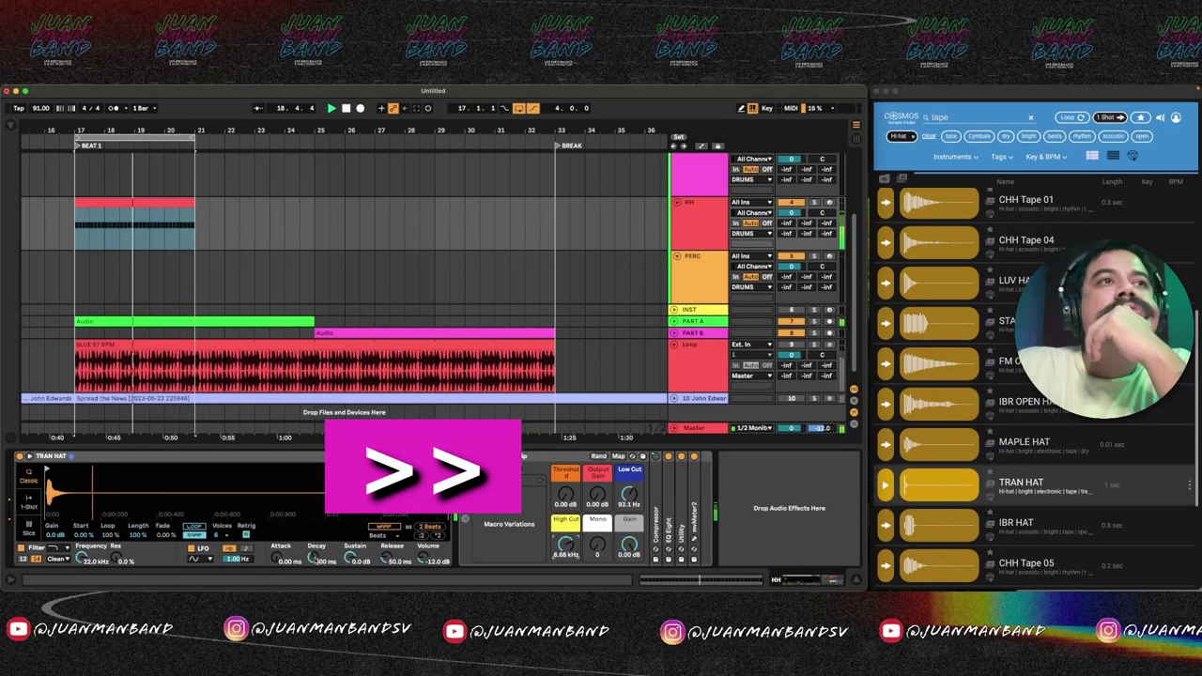
Extract the groove from the BLUE 87 BPM clip on the Loop track and hide the clip details
left_click(424, 345)
double_click(226, 346)
right_click(224, 439)
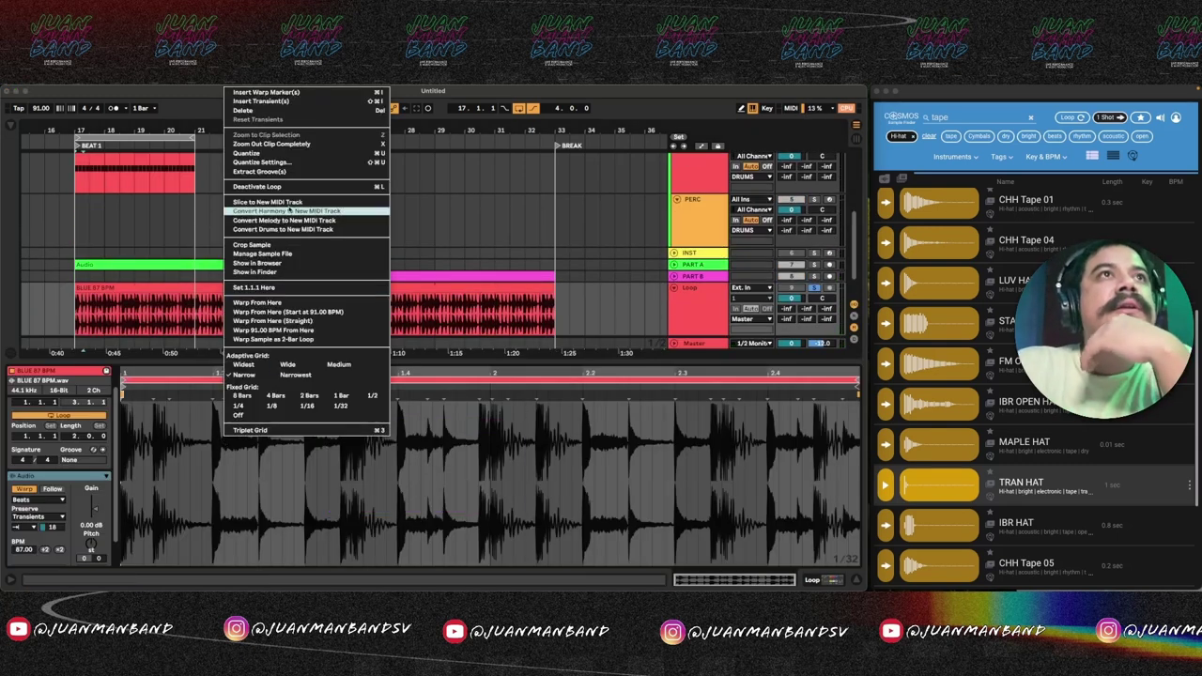
left_click(277, 171)
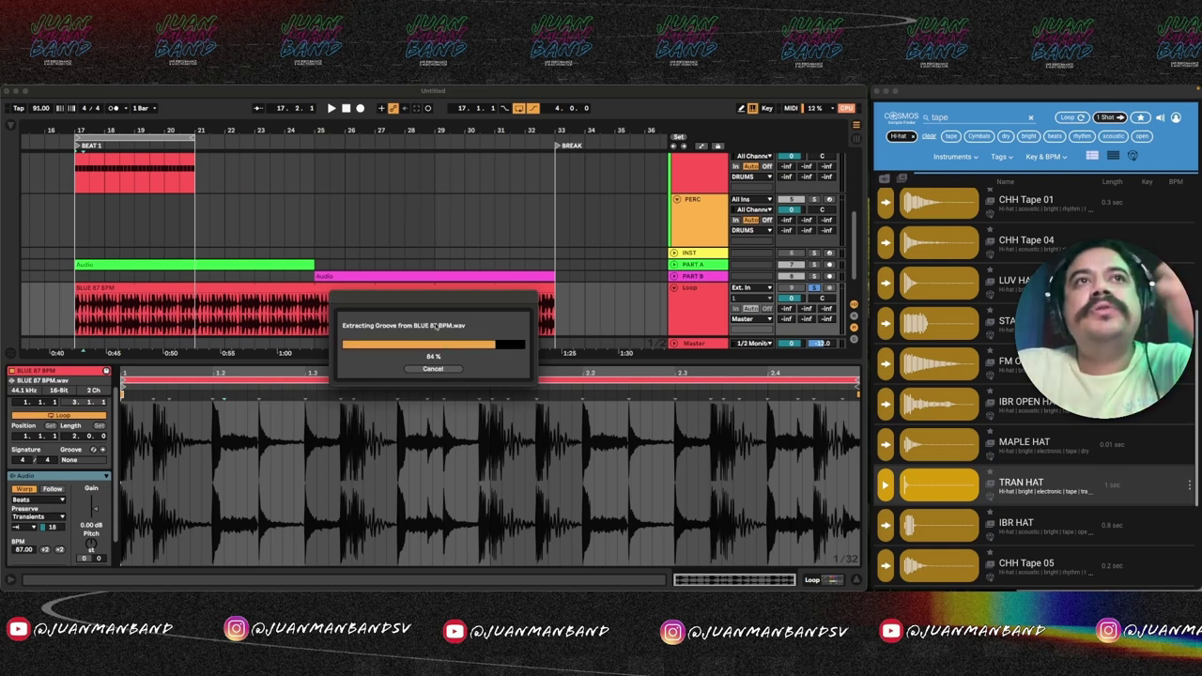
left_click(858, 582)
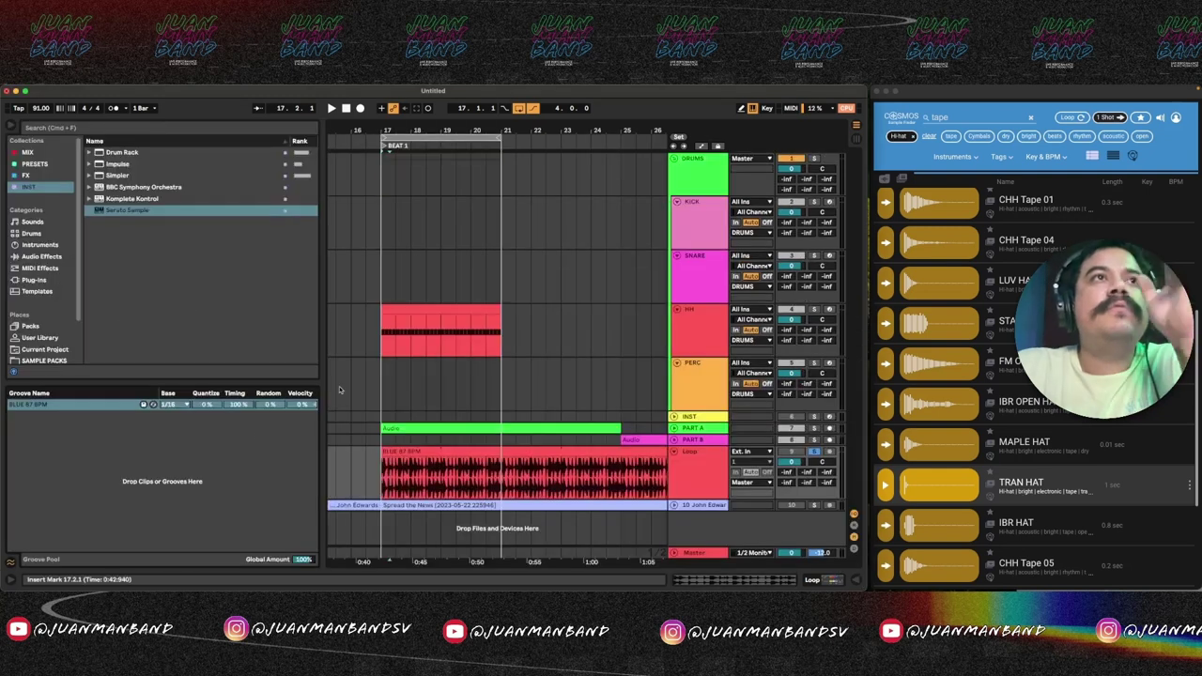
Repeat the groove extraction from the Loop track's drum clip
double_click(427, 312)
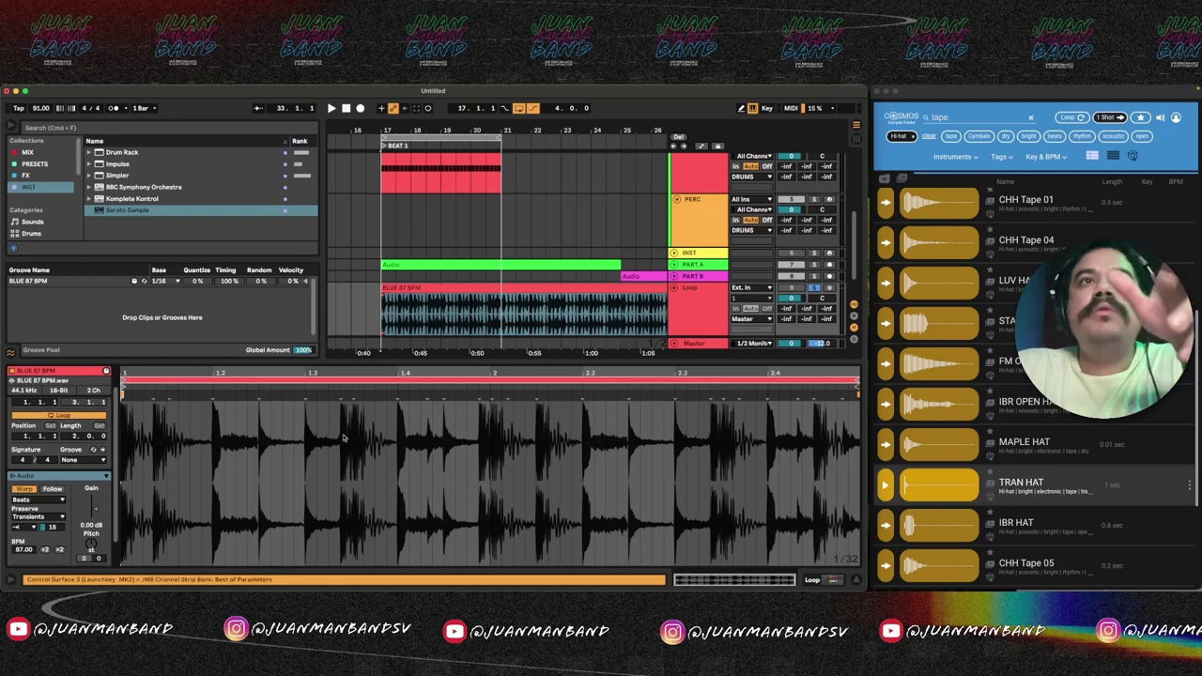
right_click(261, 469)
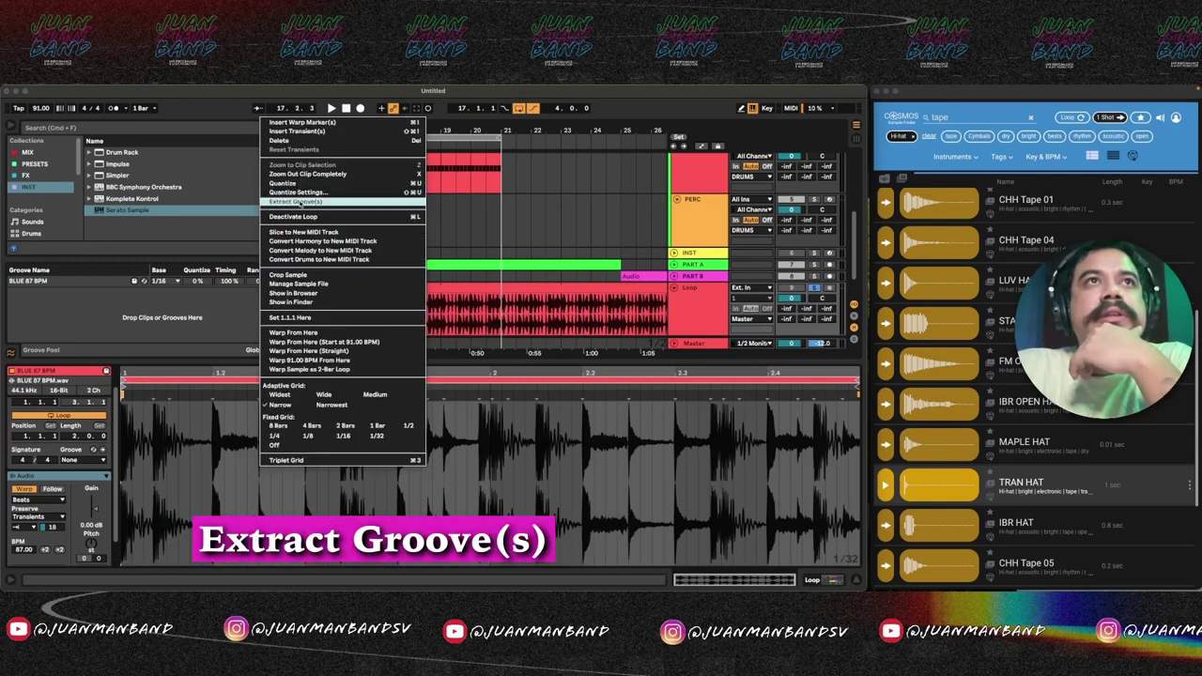
left_click(297, 203)
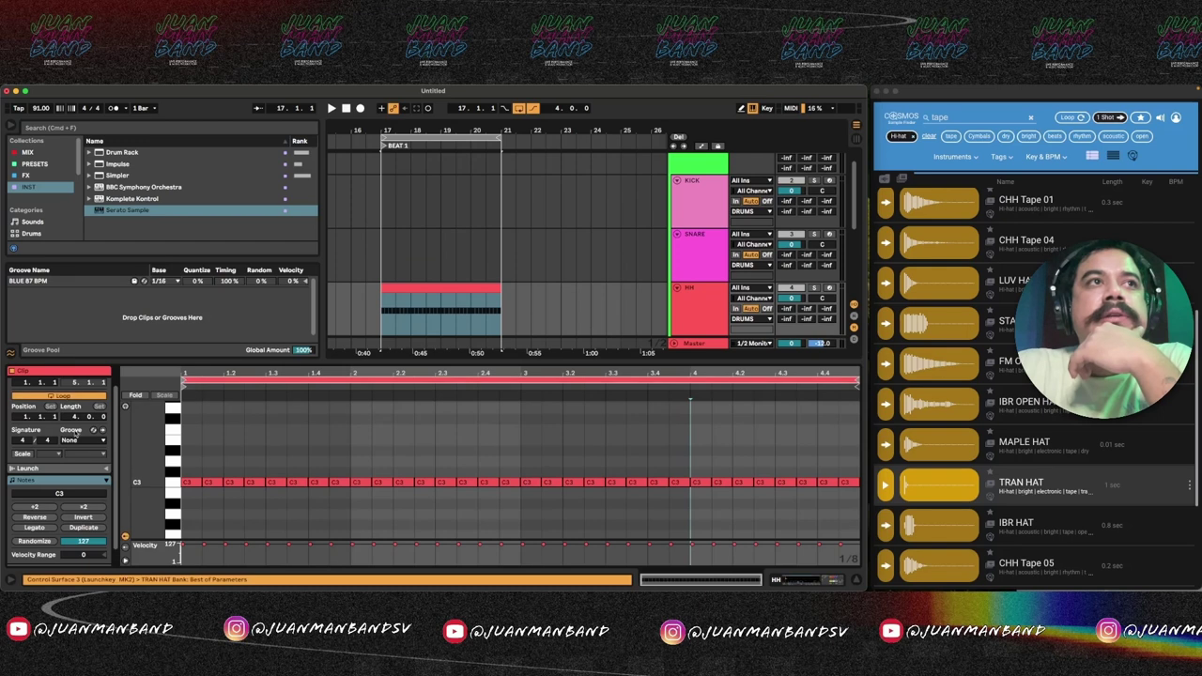
Assign the BLUE 87 BPM groove to the HH MIDI clip and audition it
left_click(83, 440)
left_click(92, 457)
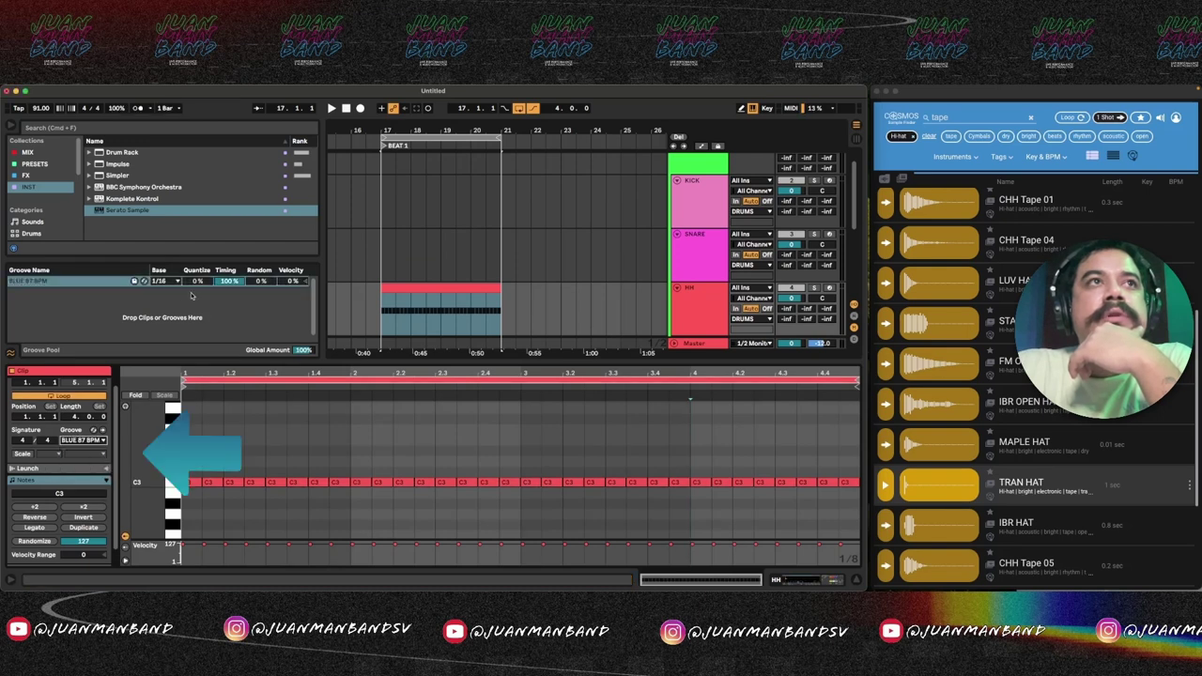
key("space")
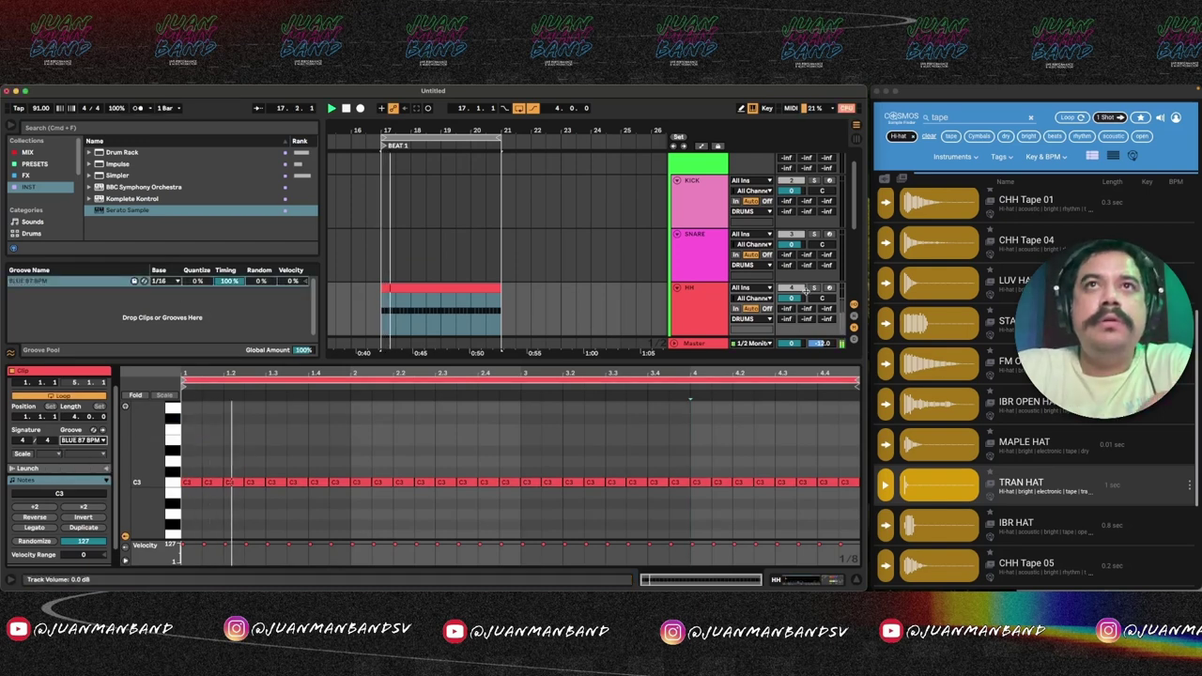
scroll(700, 262, "down", 8)
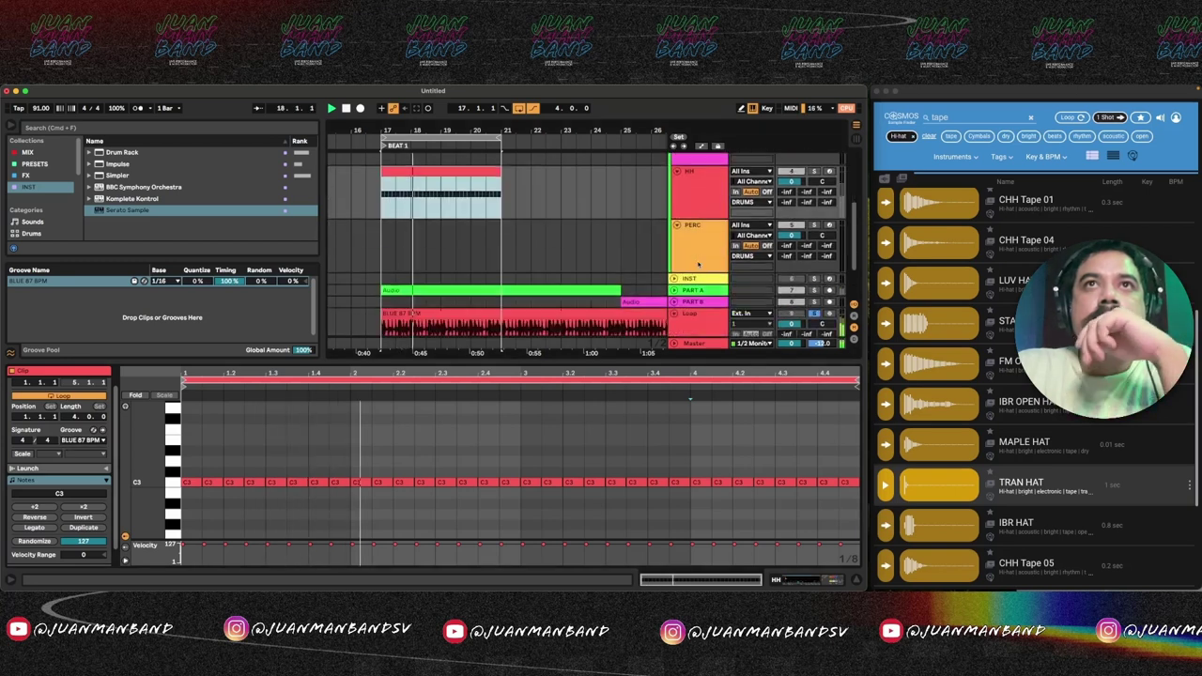
scroll(793, 272, "up", 5)
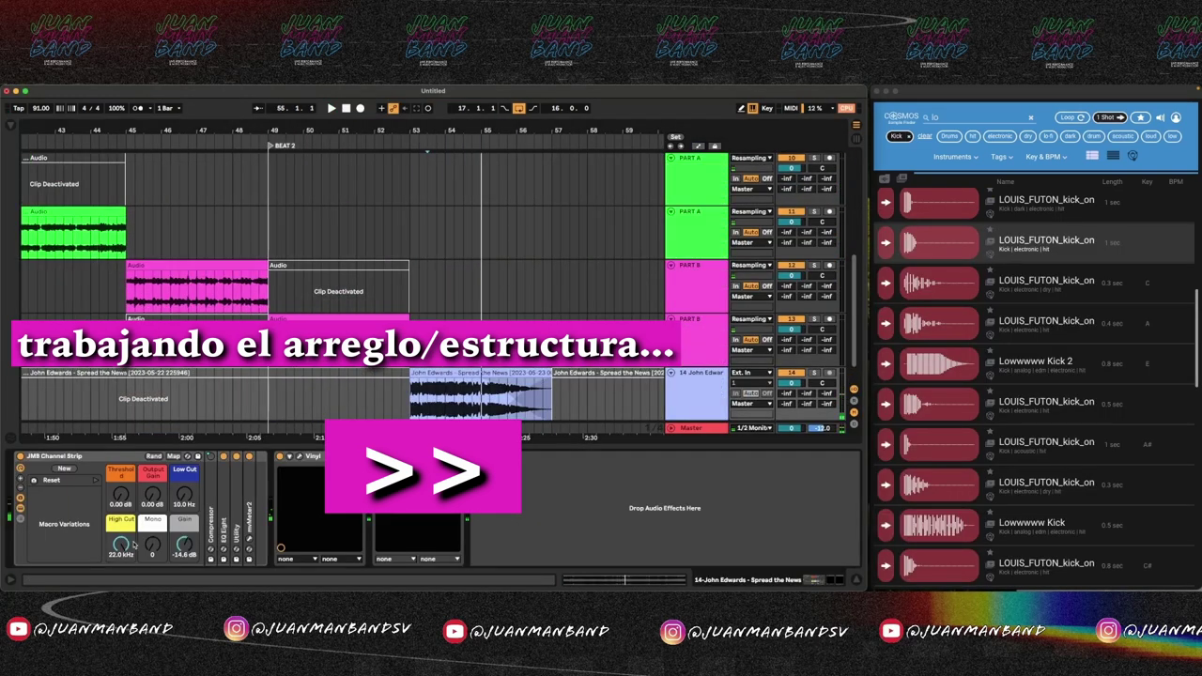
Search Cosmos for white noise and place one of the found samples in the arrangement below the existing tracks
left_click(976, 117)
type("white noise")
left_click_drag(939, 288, 134, 399)
scroll(938, 376, "down", 10)
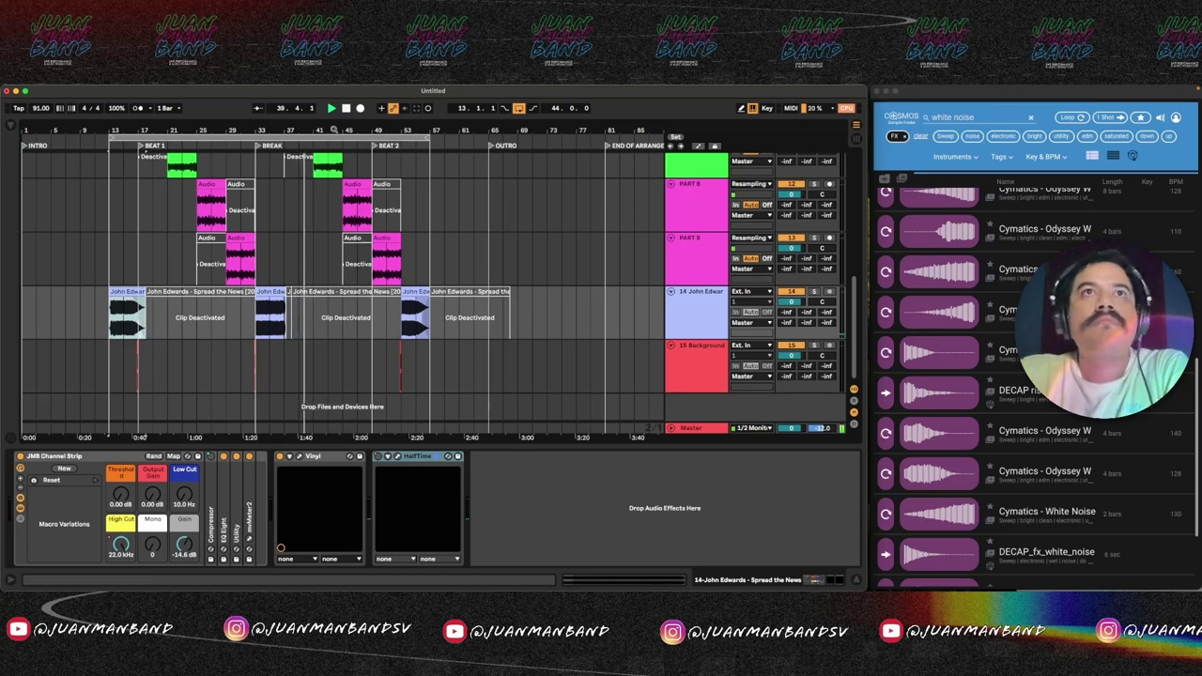
Search the browser for fade and add the Knob 1 Fade to Grey rack to the Master track
left_click(702, 428)
left_click(15, 127)
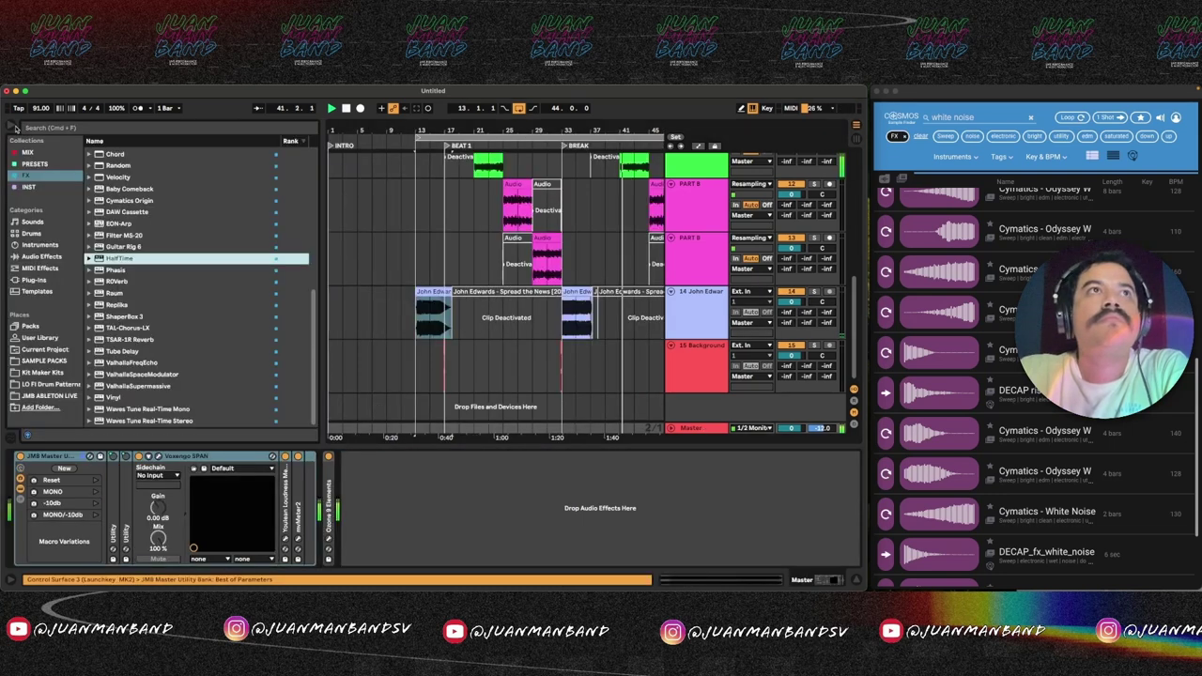
left_click(15, 127)
left_click(15, 127)
key("super+f")
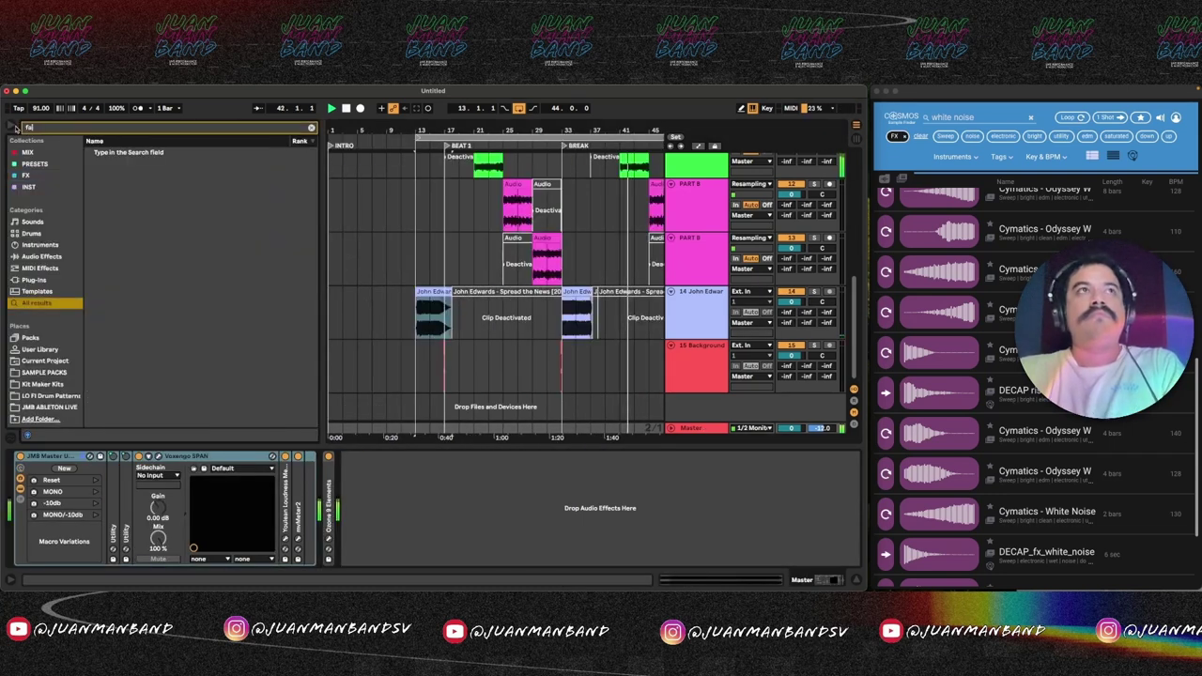
type("fade")
left_click(111, 151)
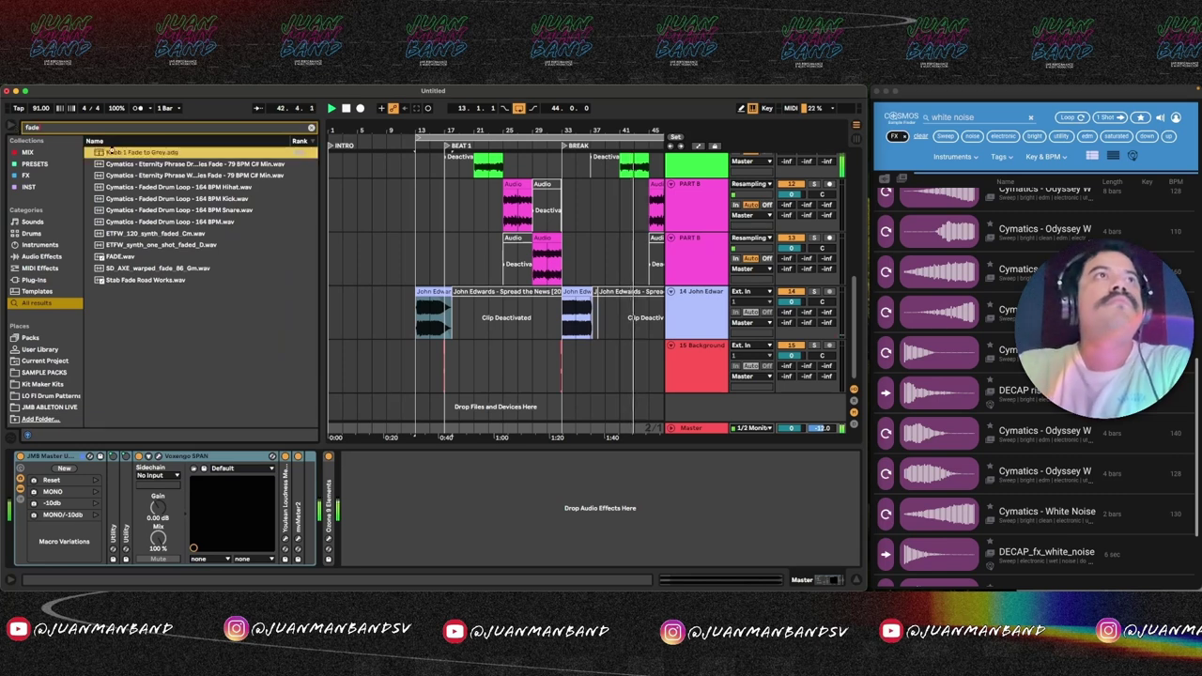
key("Return")
left_click(14, 126)
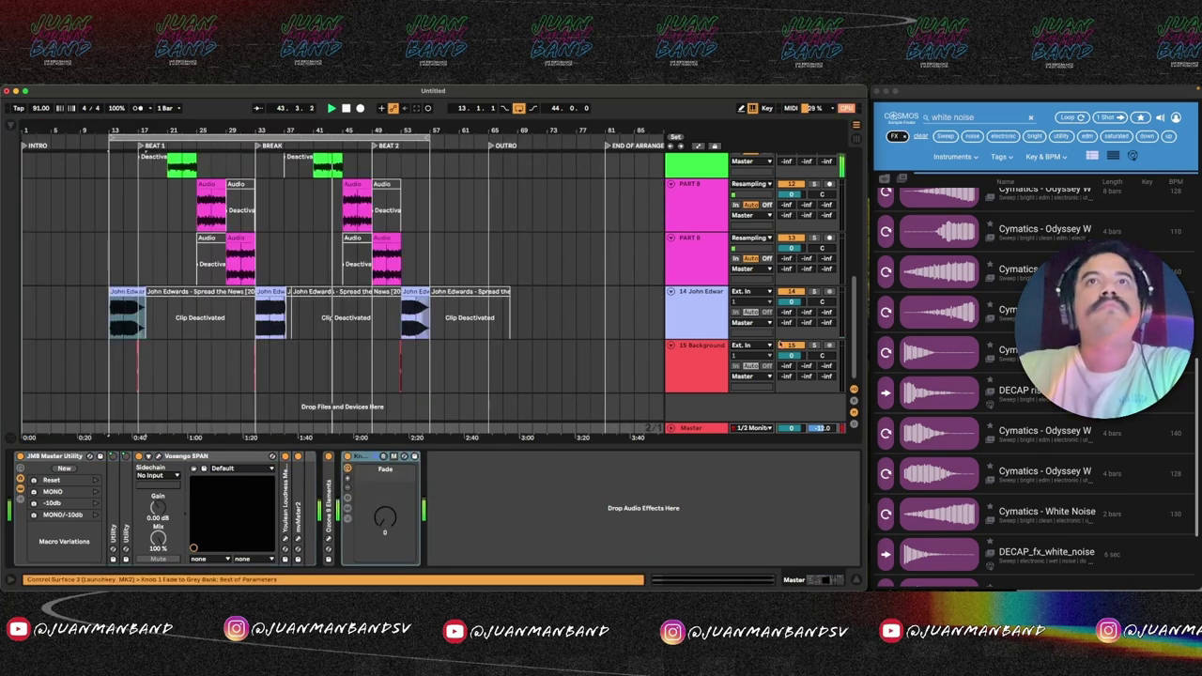
Set the Maximizer threshold of Ozone 9 Elements on the Master track to -3.3 dB and close the plug-in window
scroll(338, 281, "up", 6)
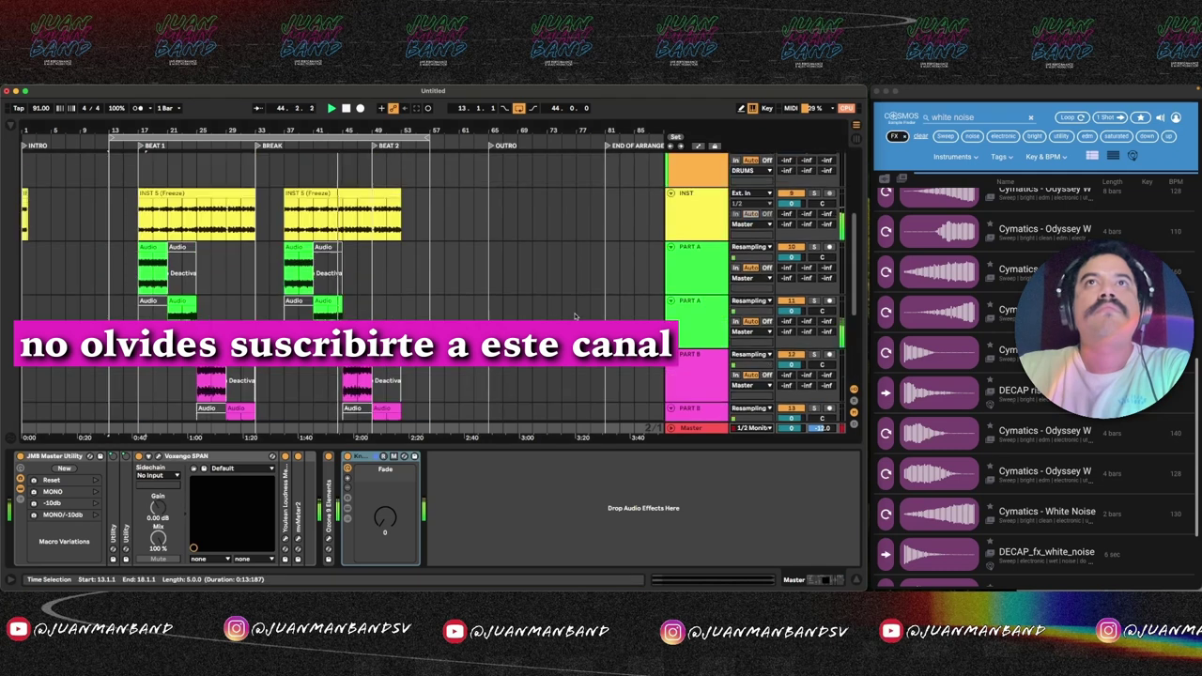
scroll(338, 281, "down", 10)
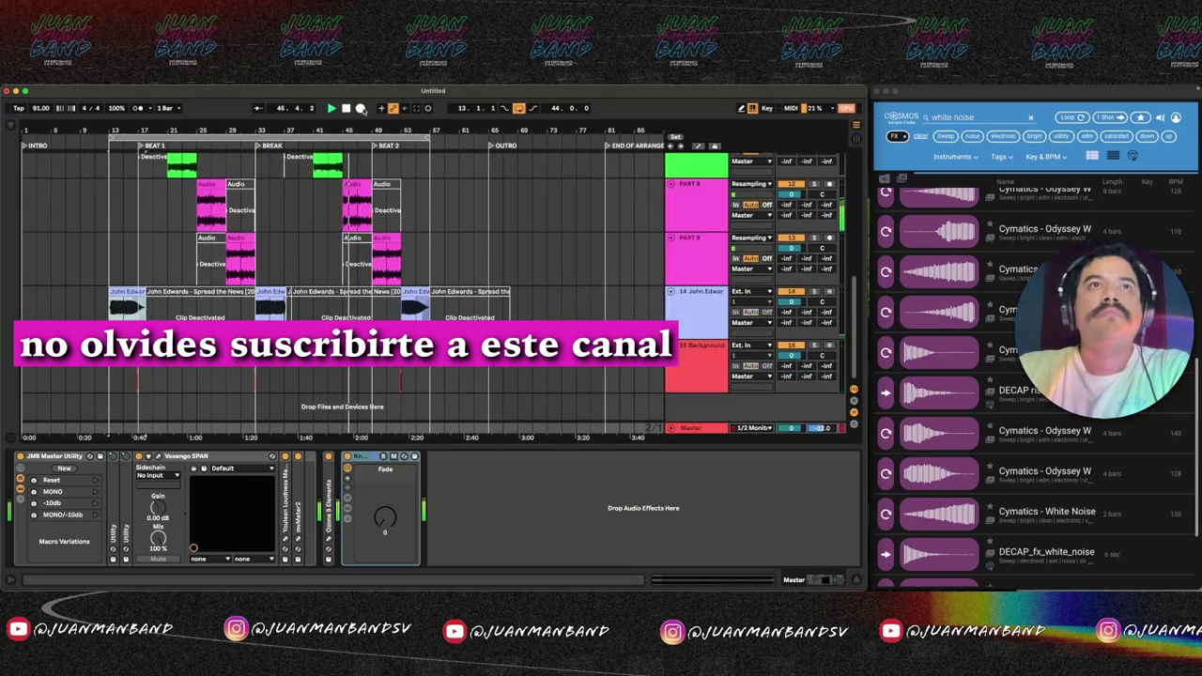
left_click(693, 428)
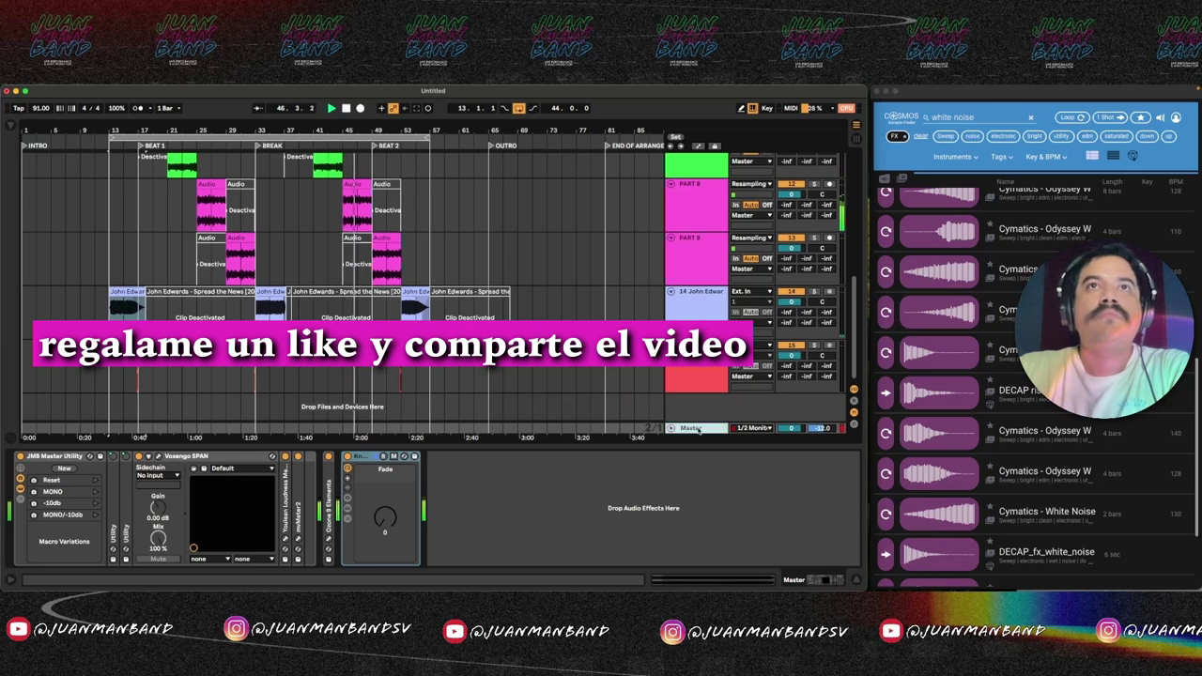
left_click(381, 474)
double_click(329, 483)
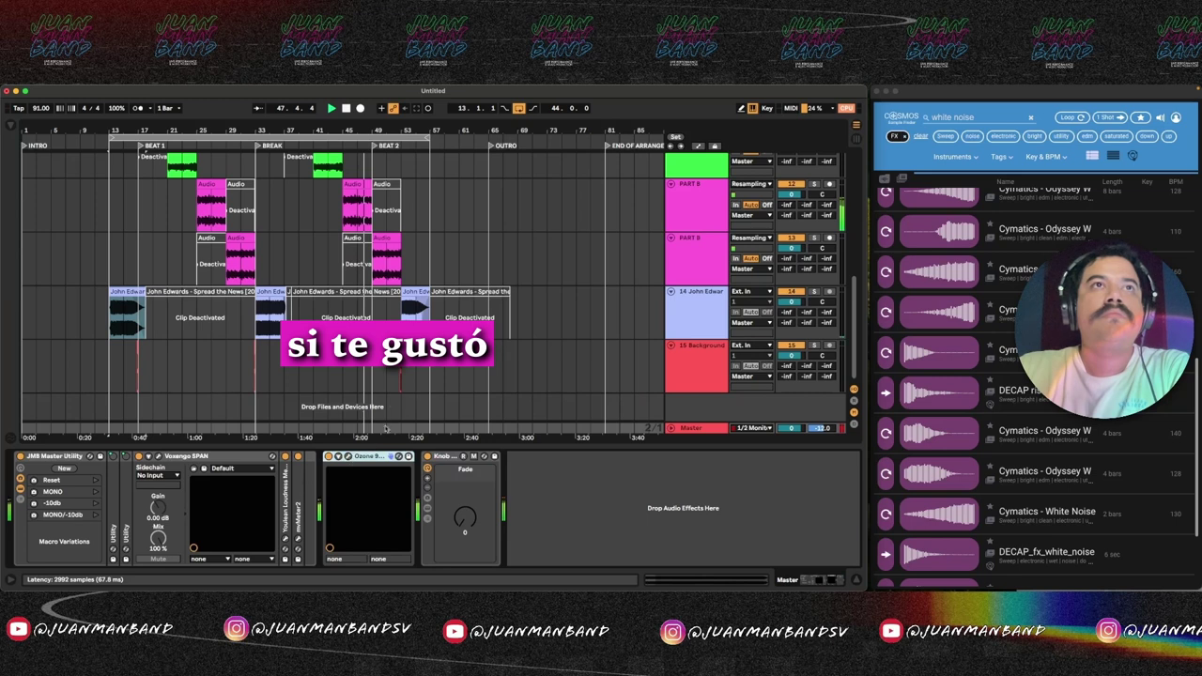
left_click(536, 362)
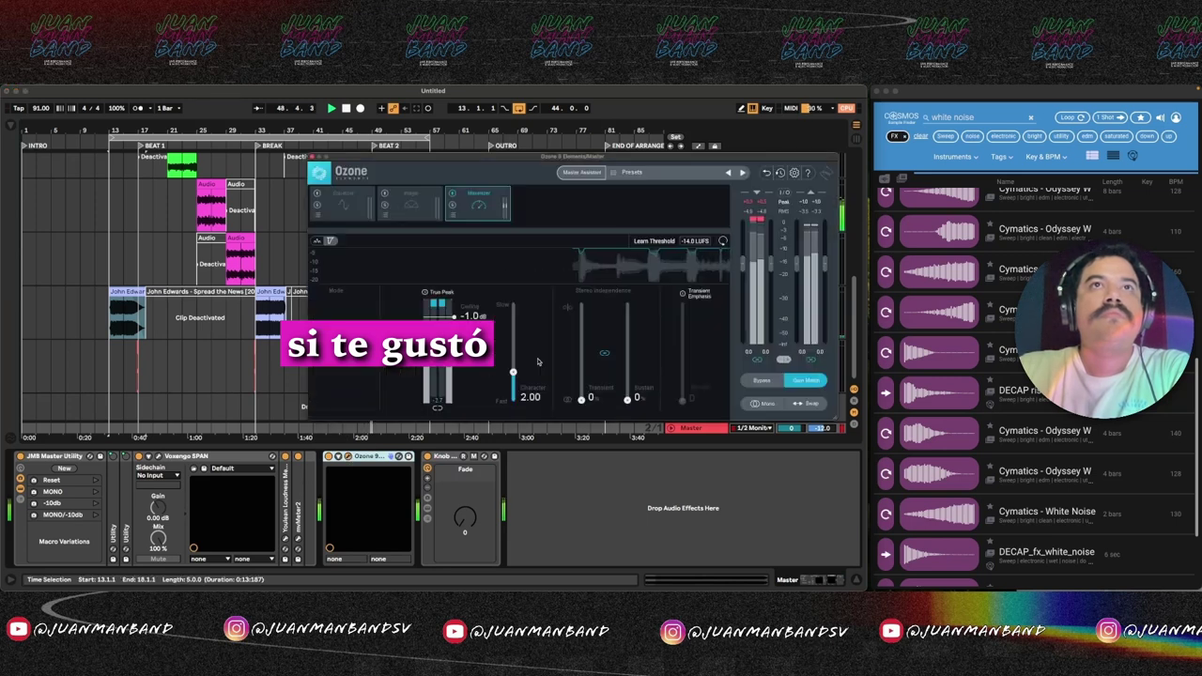
left_click_drag(443, 349, 423, 341)
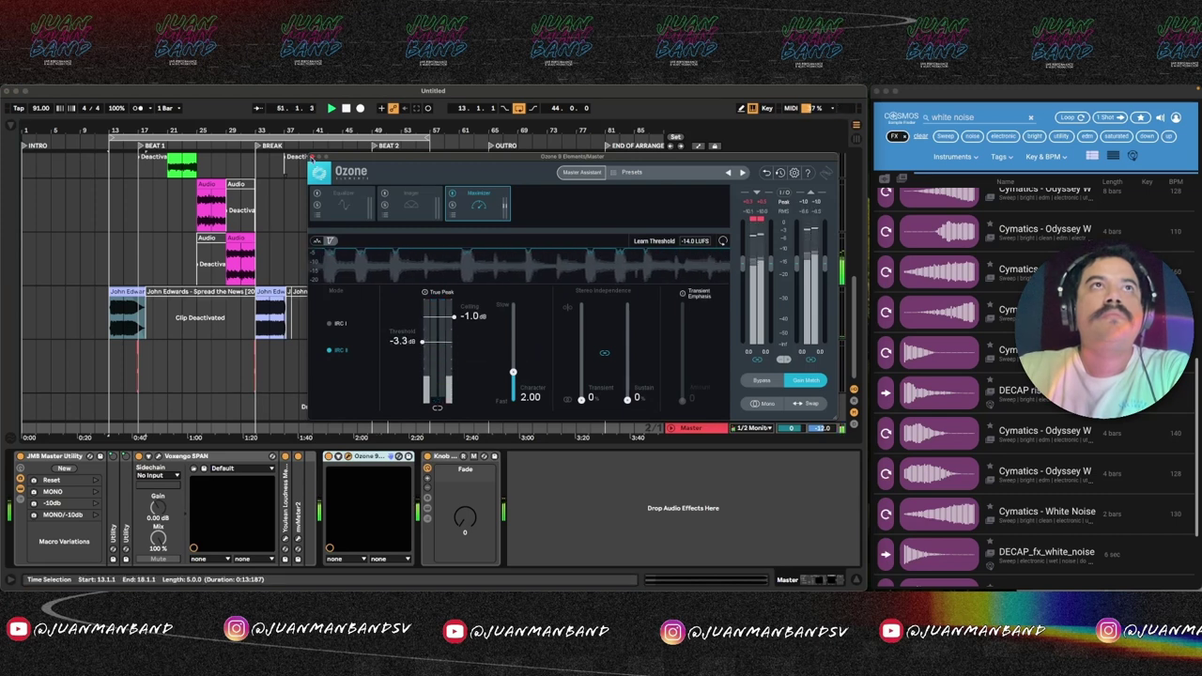
left_click(313, 156)
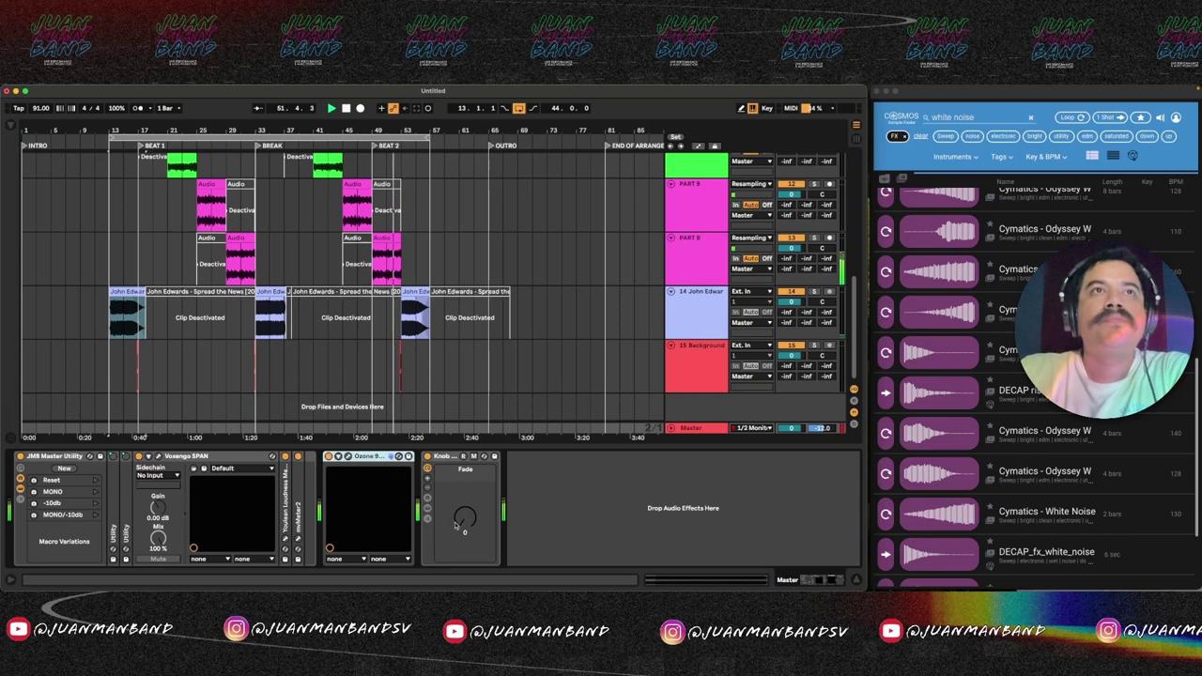